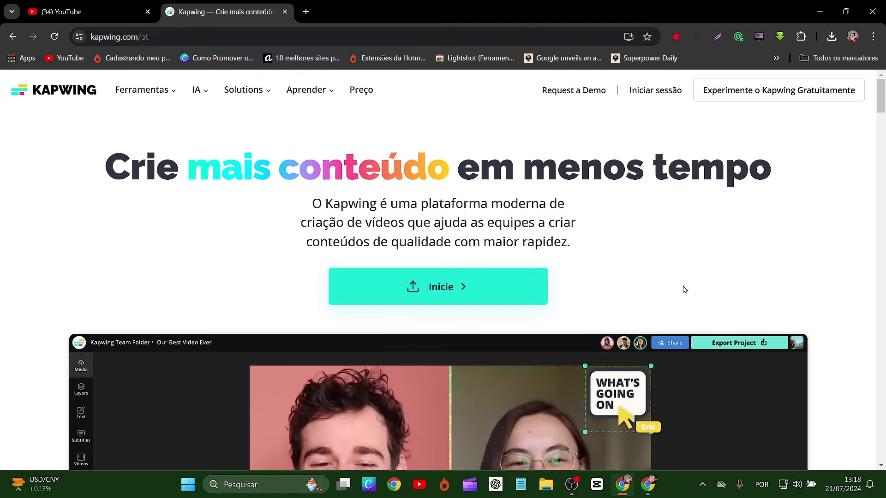
# Look through the Kapwing homepage sections on content creation, team collaboration, brand consistency and real-time editing
pyautogui.scroll(-2, 684, 288)
pyautogui.scroll(1, 683, 287)
pyautogui.scroll(-5, 678, 283)
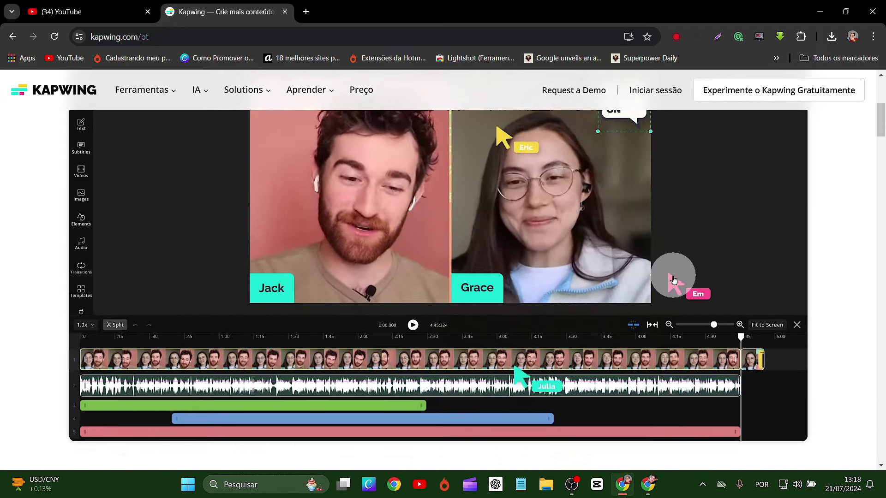
pyautogui.scroll(-15, 673, 279)
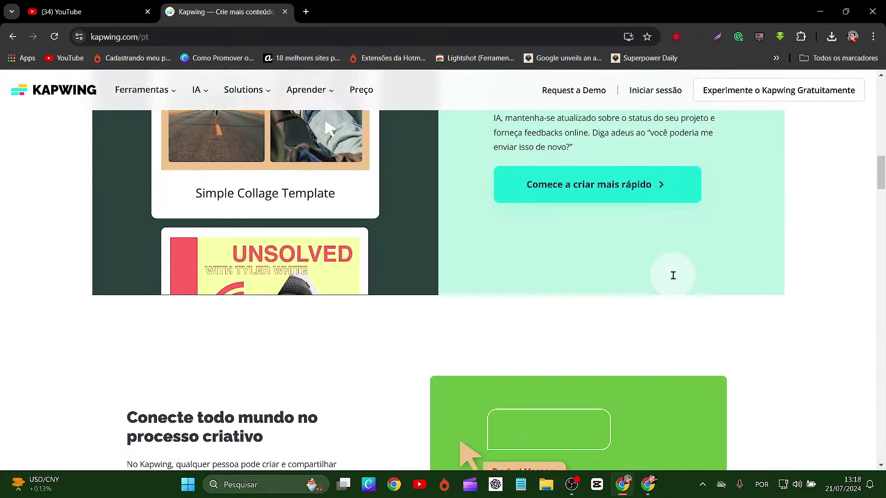
pyautogui.scroll(-10, 674, 277)
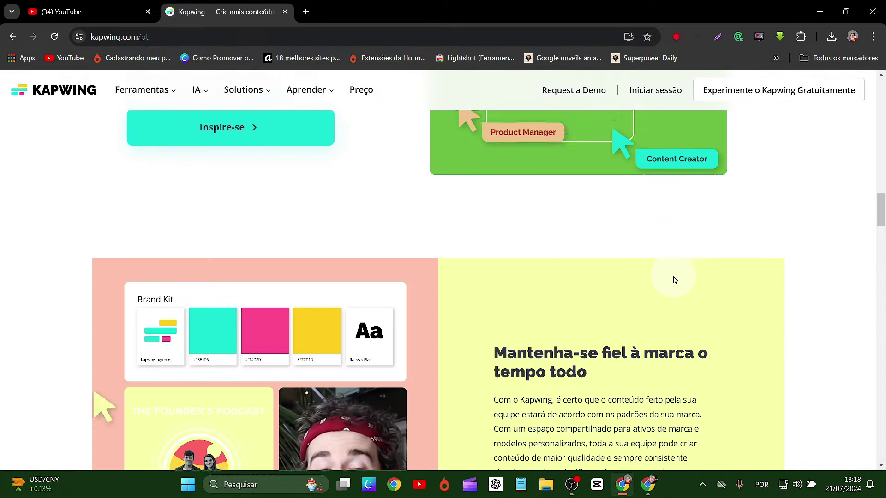
pyautogui.scroll(-10, 674, 279)
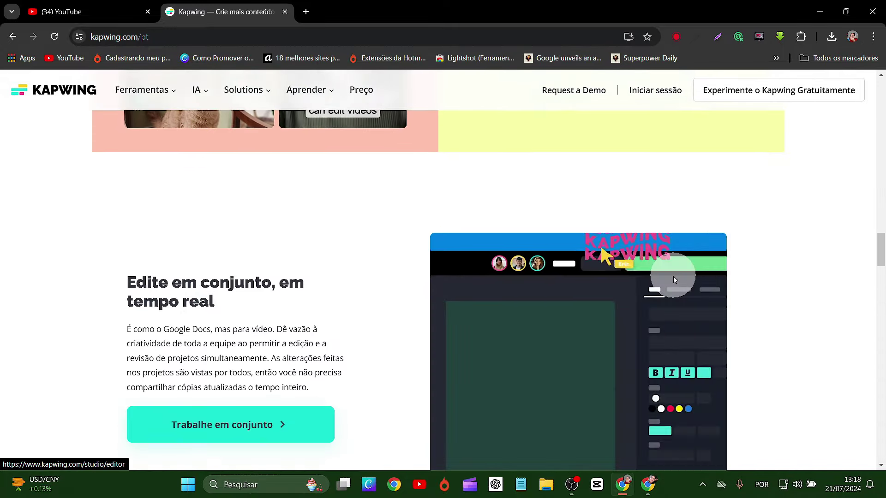
pyautogui.scroll(-4, 673, 279)
pyautogui.scroll(15, 778, 376)
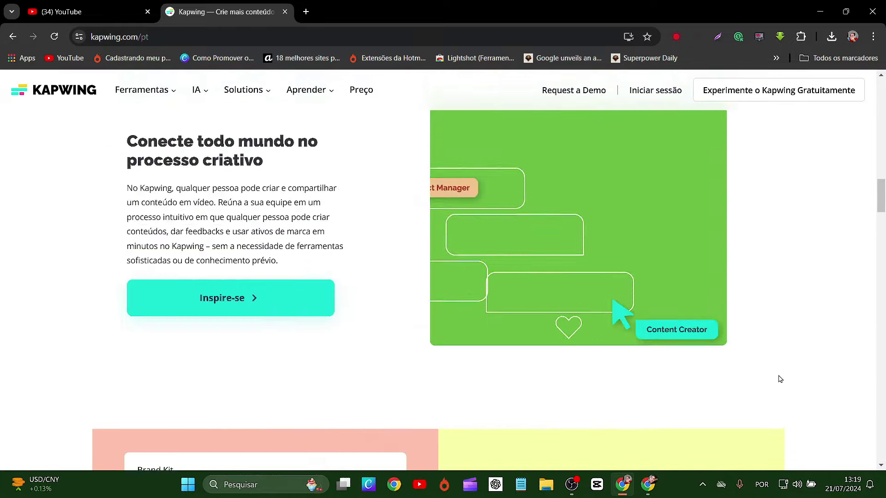
pyautogui.scroll(15, 780, 379)
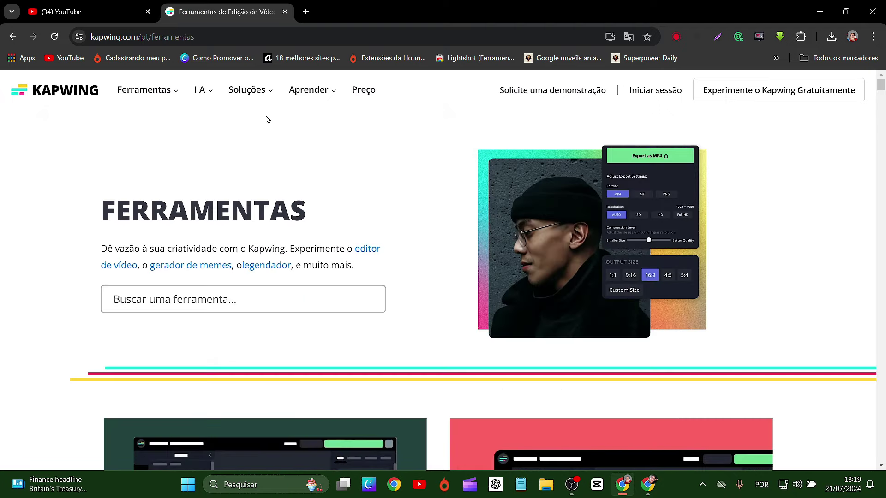
# Open the pricing page and compare the prices and features of the free, Pro, Business and Enterprise plans
pyautogui.click(361, 90)
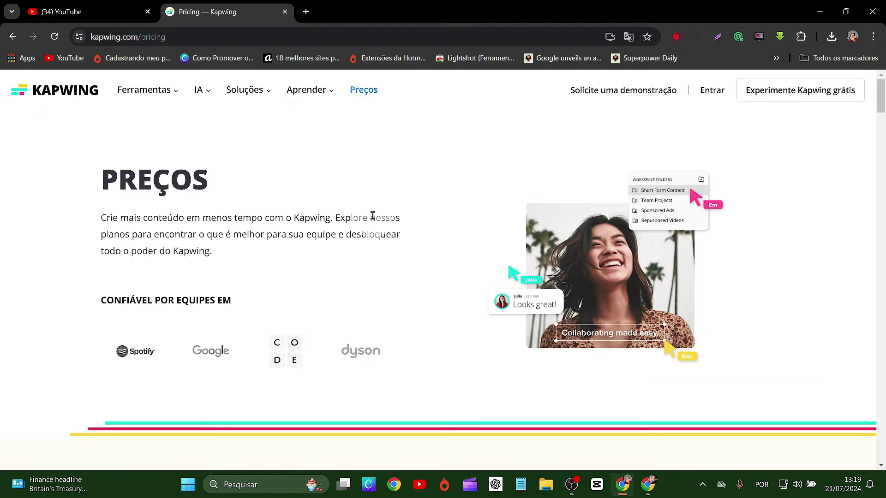
pyautogui.scroll(-12, 372, 216)
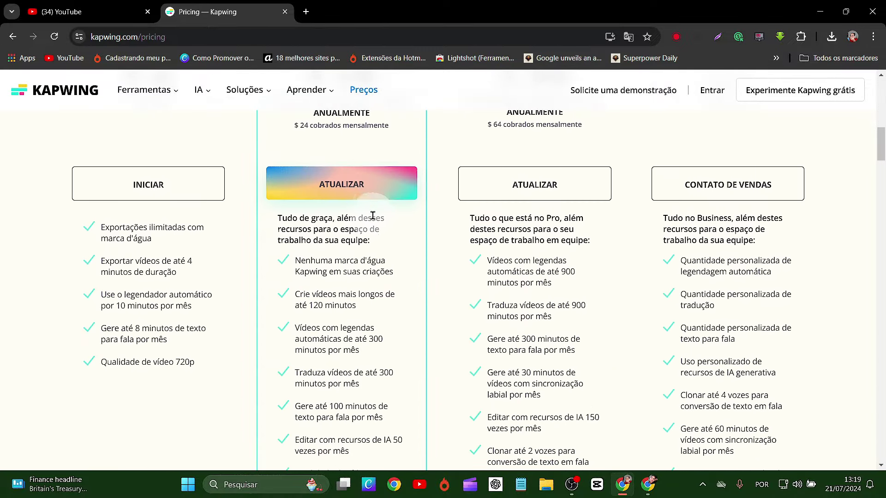
pyautogui.scroll(4, 187, 241)
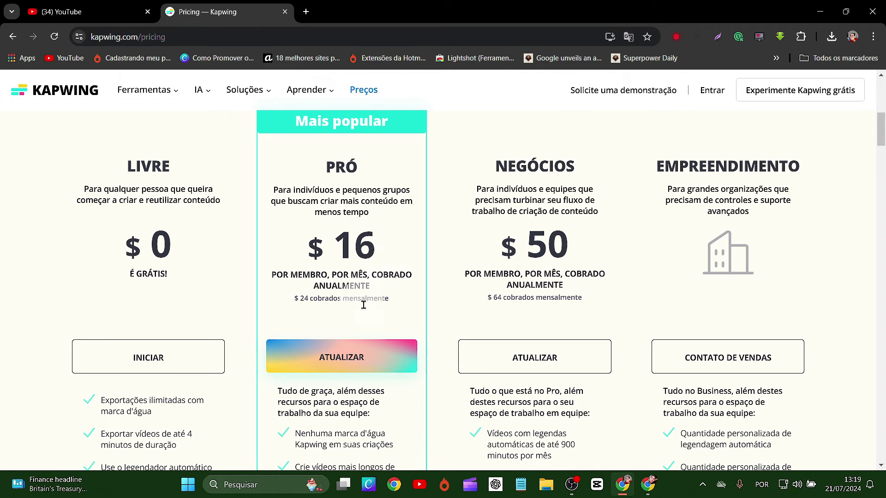
pyautogui.scroll(-1, 415, 310)
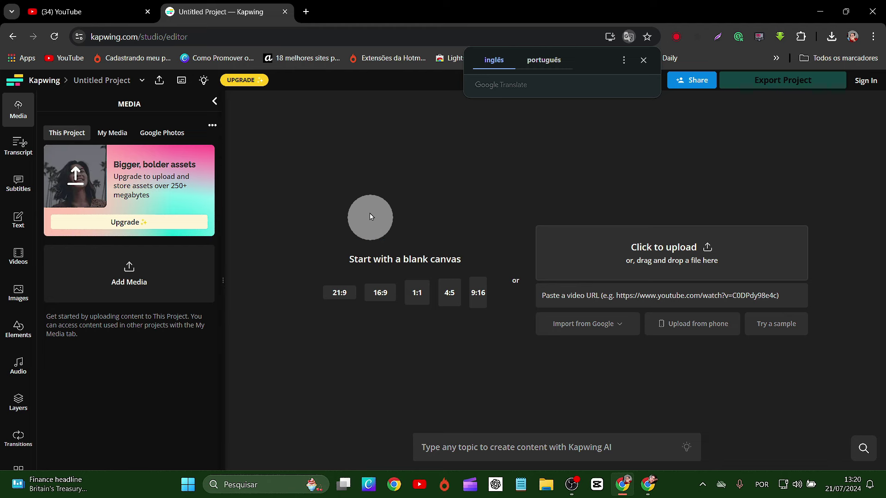
# Sign in to Kapwing with a Google account and translate the editor page to Portuguese
pyautogui.click(545, 59)
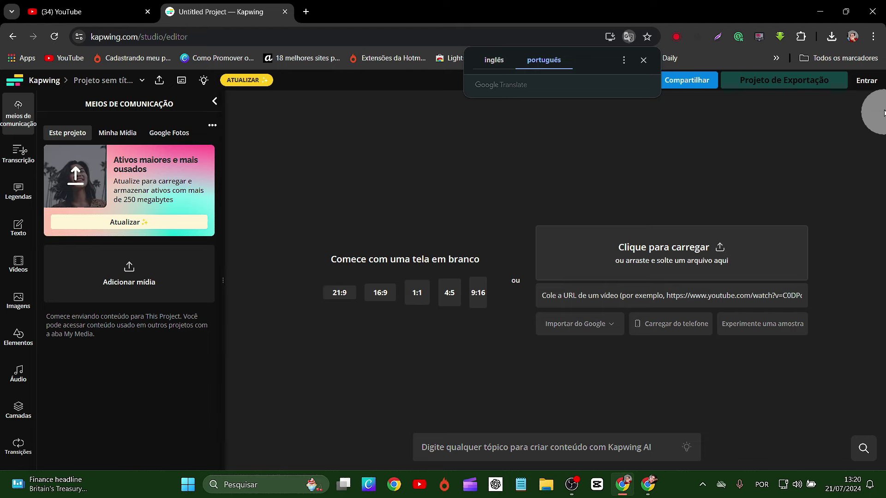
pyautogui.click(871, 86)
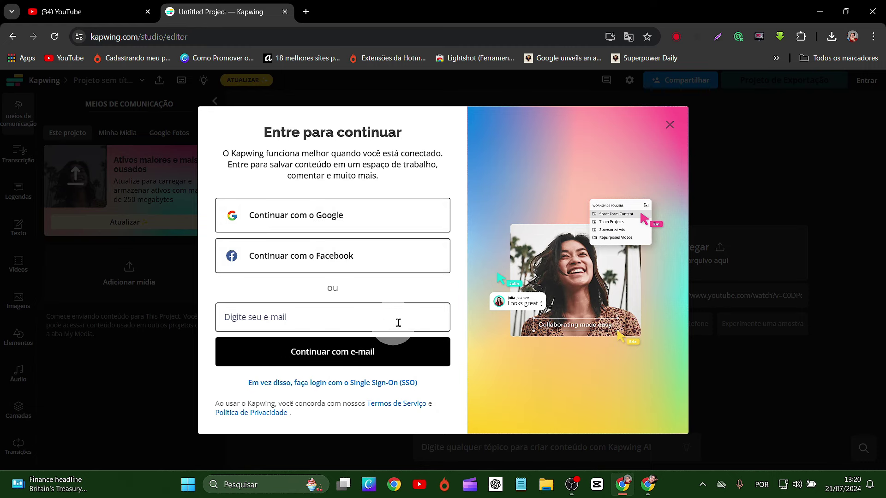
pyautogui.click(342, 217)
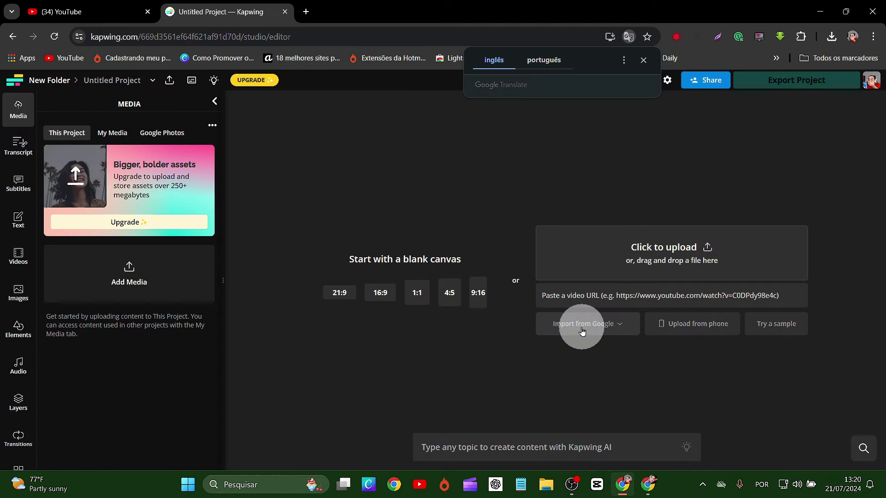
pyautogui.click(545, 60)
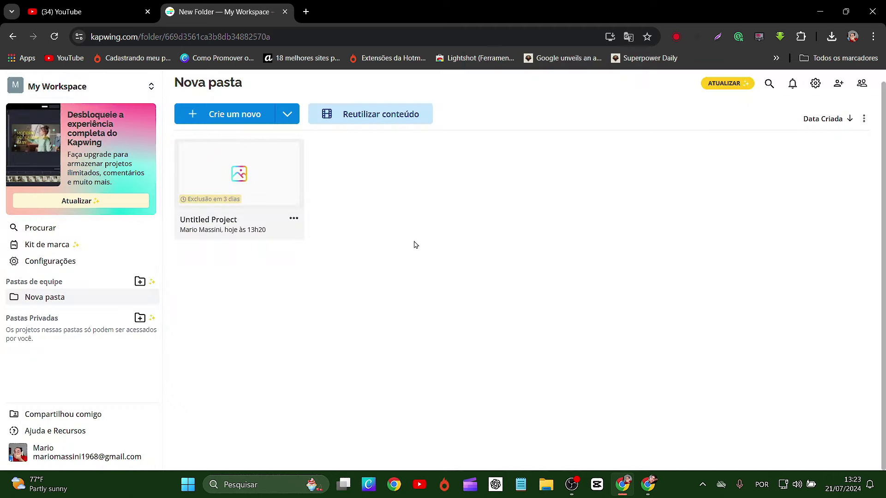
# Turn on dark mode for the My Workspace workspace
pyautogui.click(77, 85)
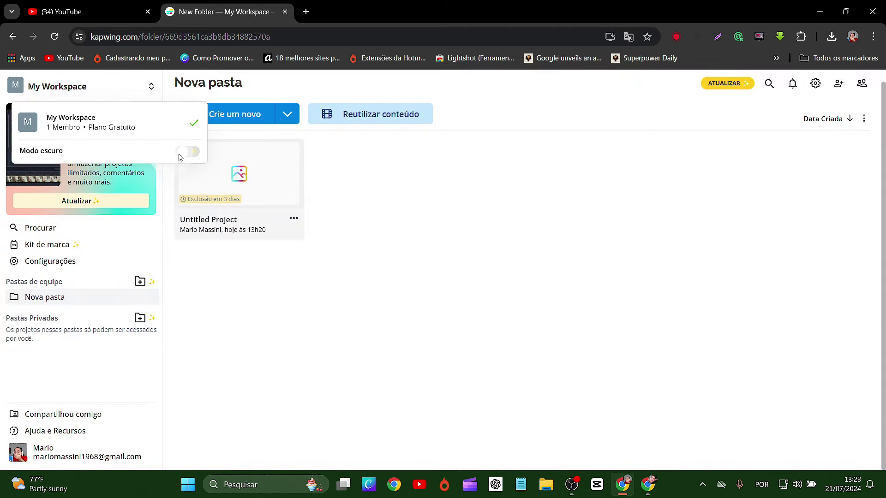
pyautogui.click(197, 157)
pyautogui.click(349, 270)
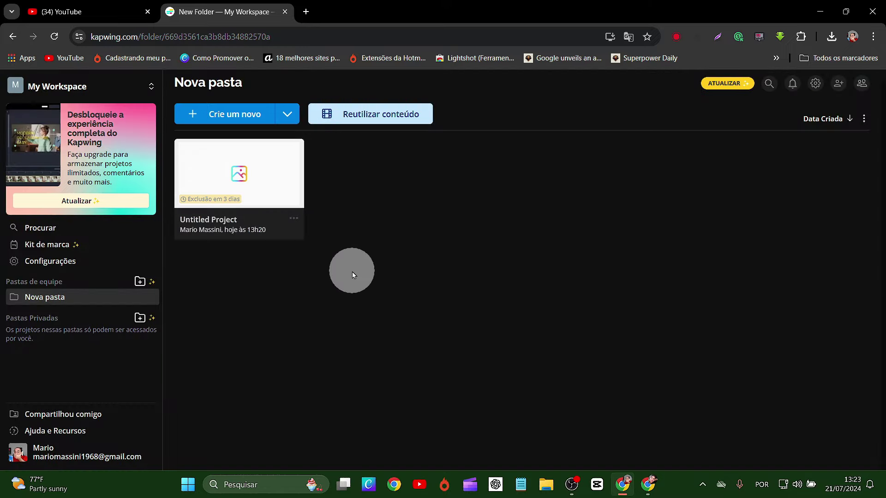
pyautogui.click(54, 94)
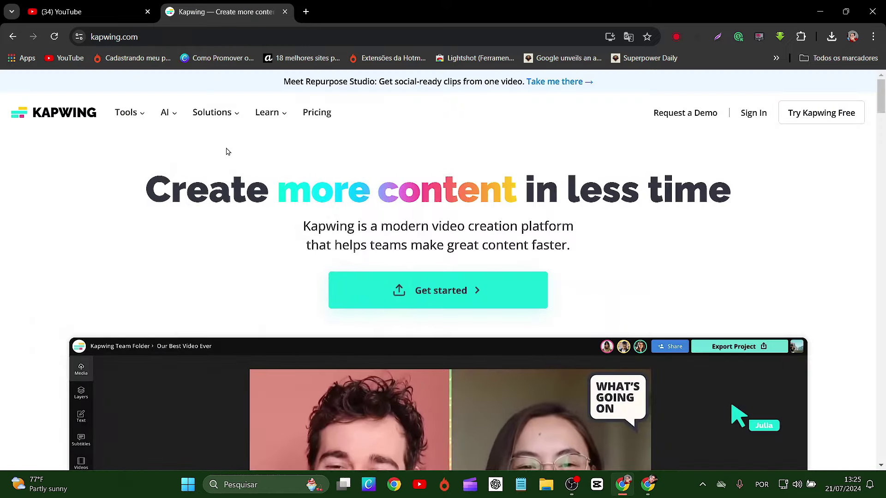
# Preview the Tools offering on the English Kapwing homepage and translate the page to Portuguese
pyautogui.moveTo(124, 116)
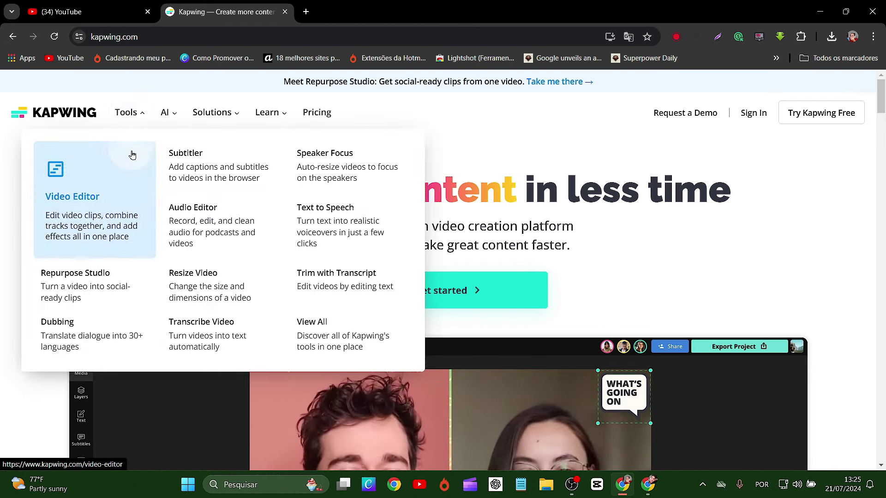
pyautogui.scroll(-3, 744, 375)
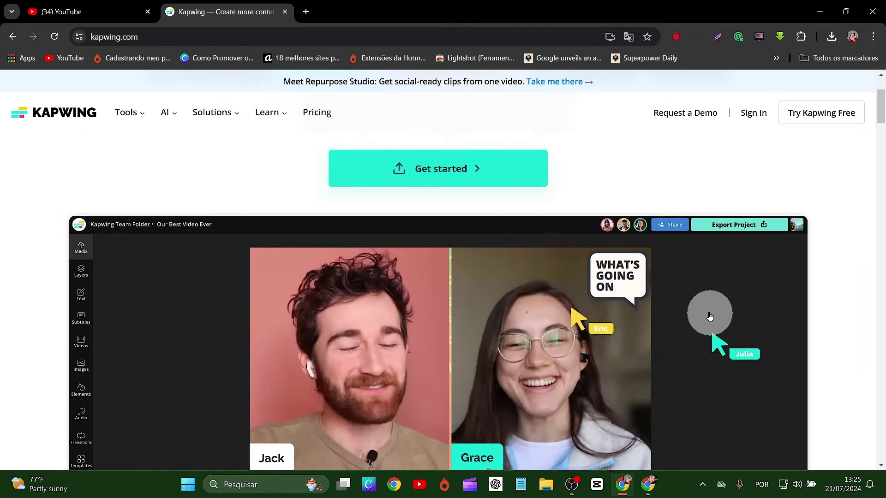
pyautogui.scroll(3, 706, 316)
pyautogui.rightClick(708, 284)
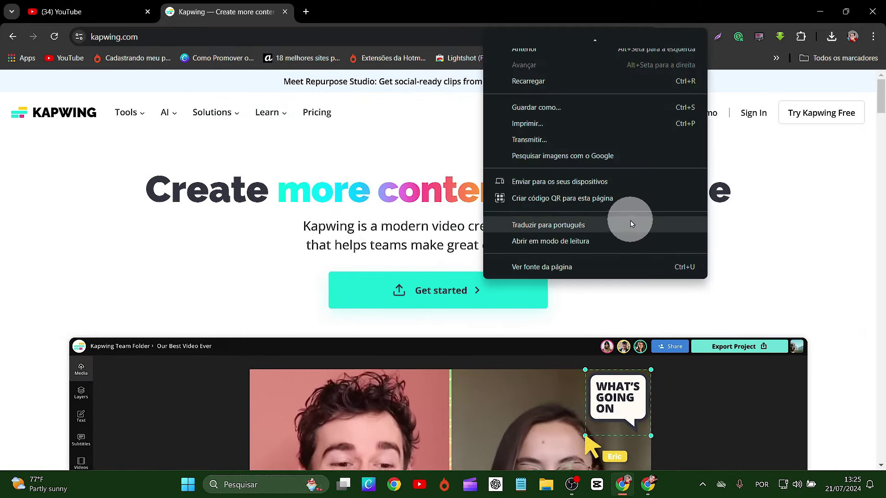
pyautogui.click(632, 224)
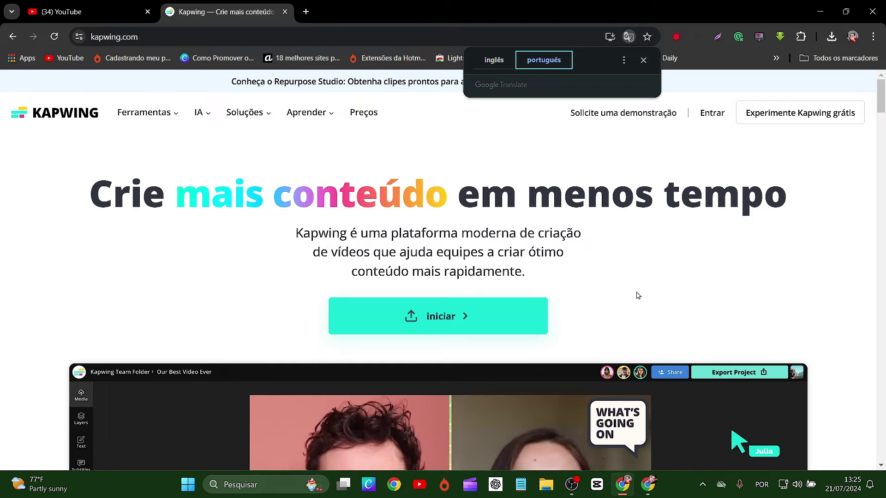
# Review the translated homepage, covering creation features, brand kit, real-time editing, templates, ratings, customer testimonials and the hiring section
pyautogui.scroll(-7, 637, 295)
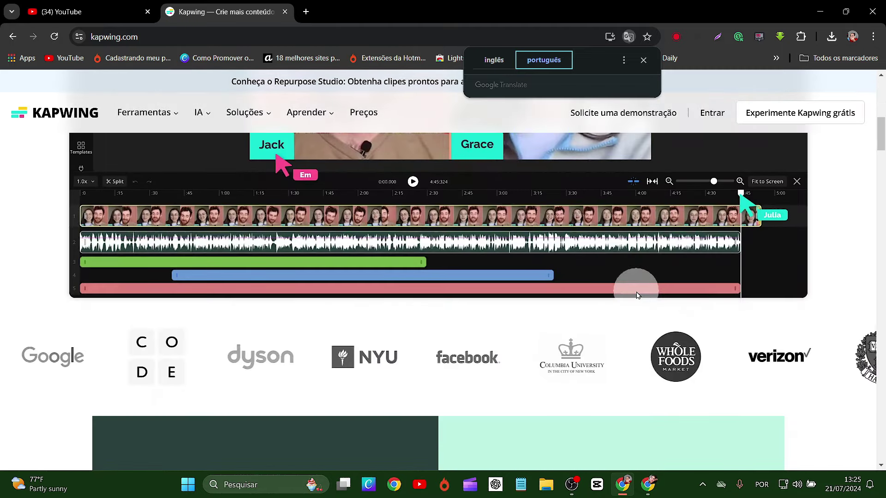
pyautogui.scroll(-5, 619, 307)
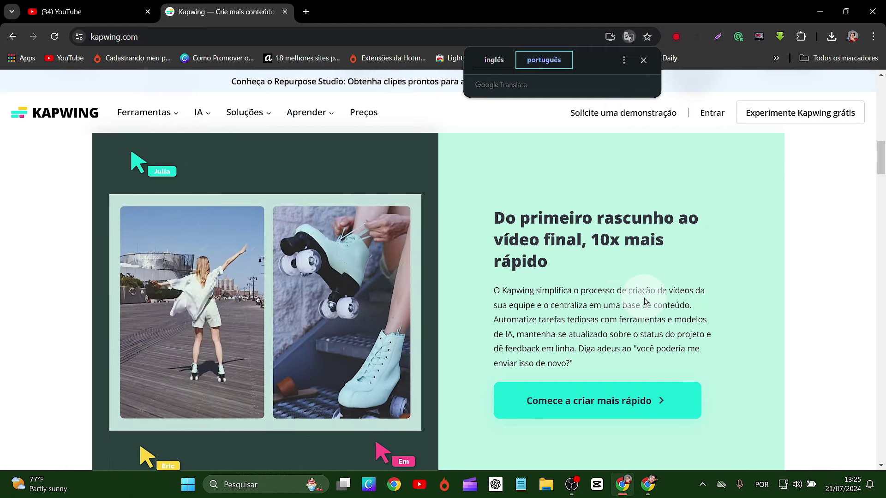
pyautogui.scroll(-10, 645, 300)
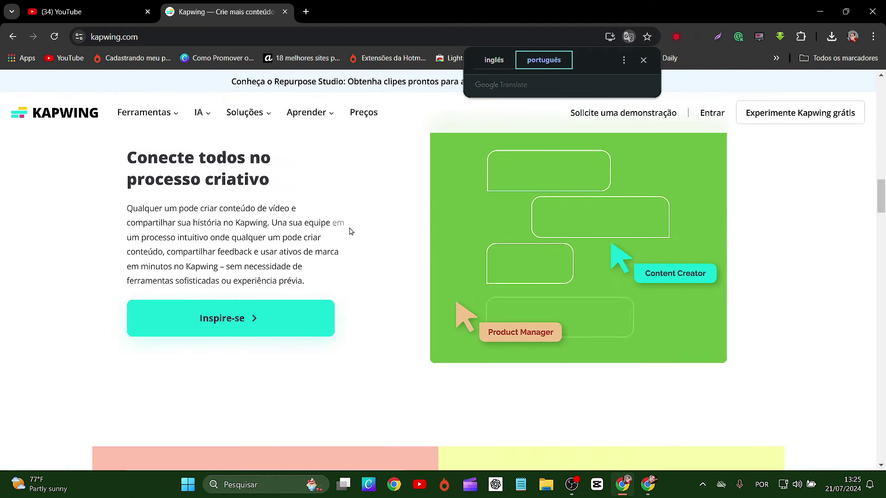
pyautogui.scroll(-8, 545, 360)
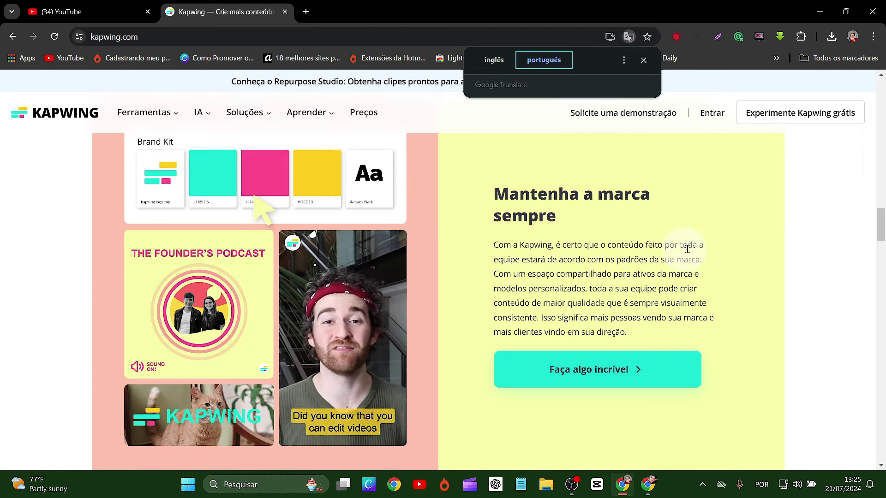
pyautogui.scroll(-7, 593, 347)
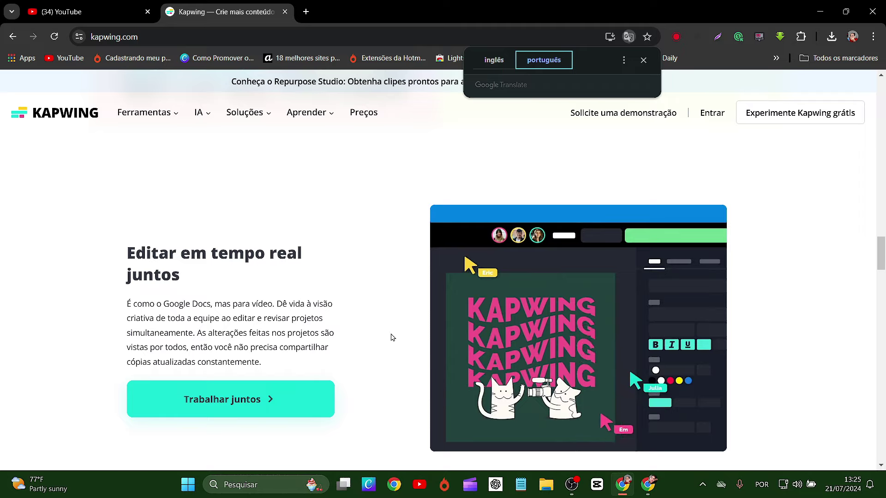
pyautogui.scroll(-9, 564, 352)
pyautogui.scroll(-4, 564, 352)
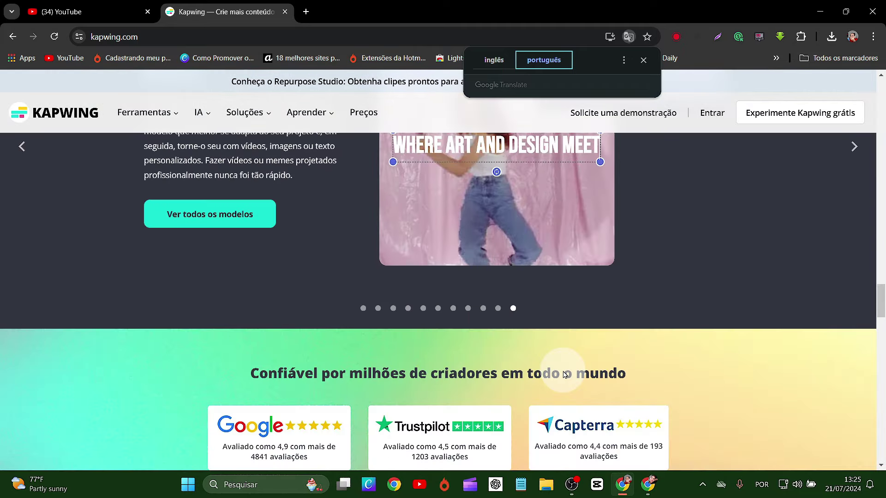
pyautogui.scroll(-15, 445, 325)
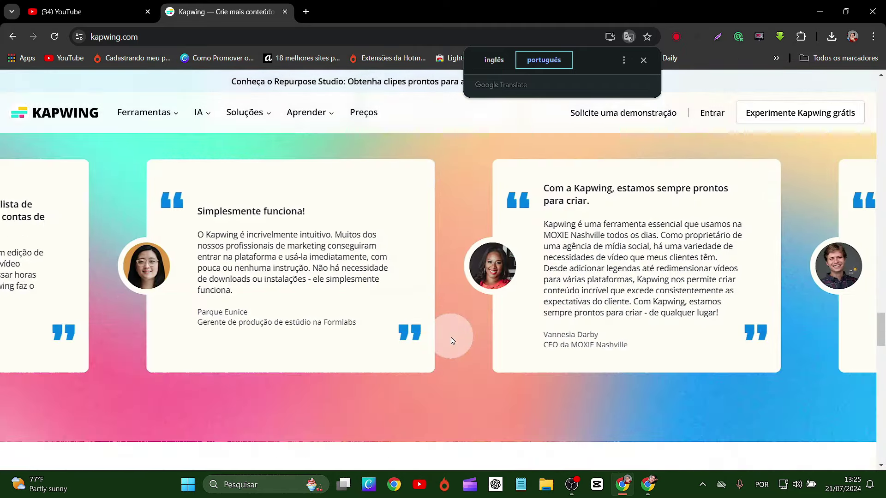
pyautogui.scroll(-10, 451, 341)
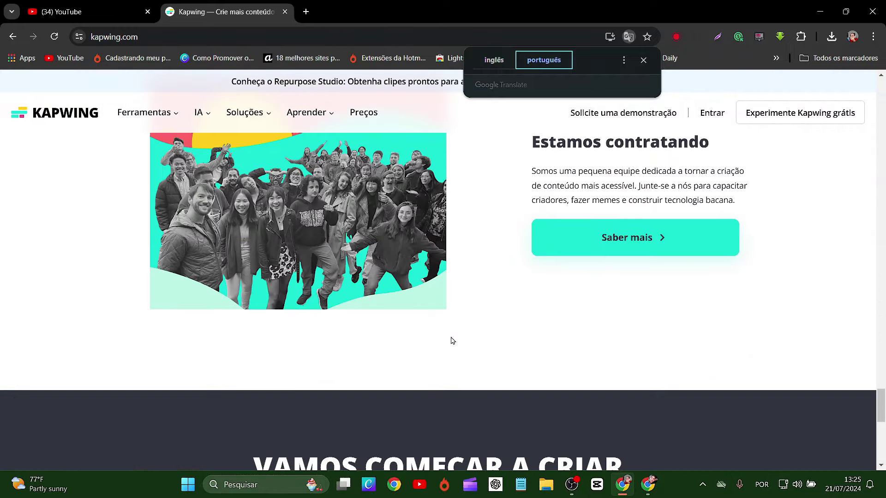
pyautogui.scroll(6, 451, 340)
pyautogui.scroll(20, 452, 336)
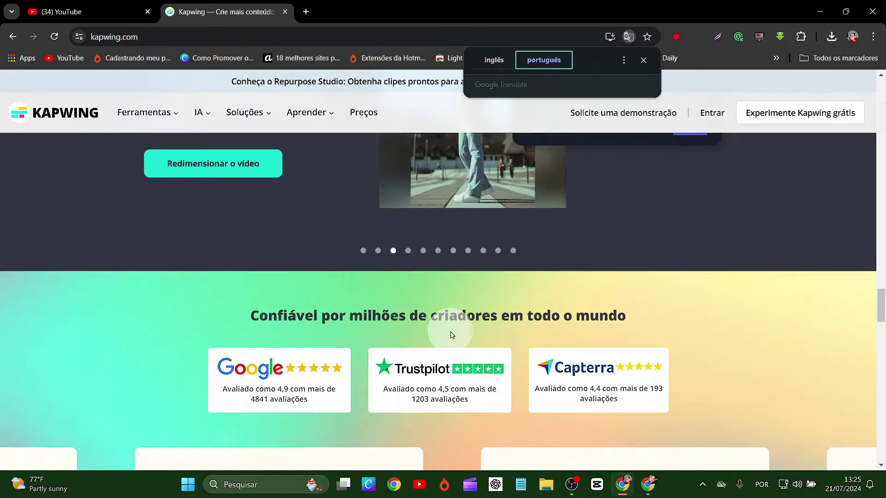
pyautogui.scroll(-20, 452, 335)
pyautogui.scroll(4, 451, 336)
pyautogui.scroll(20, 452, 335)
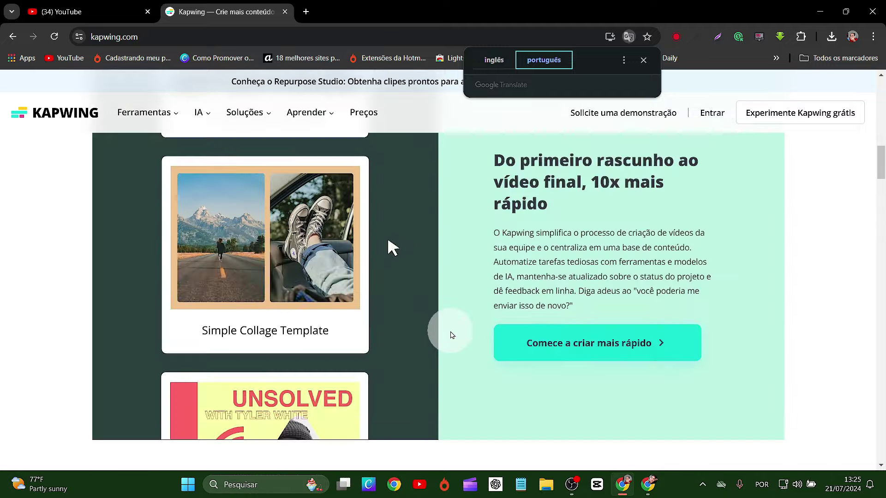
pyautogui.scroll(2, 452, 336)
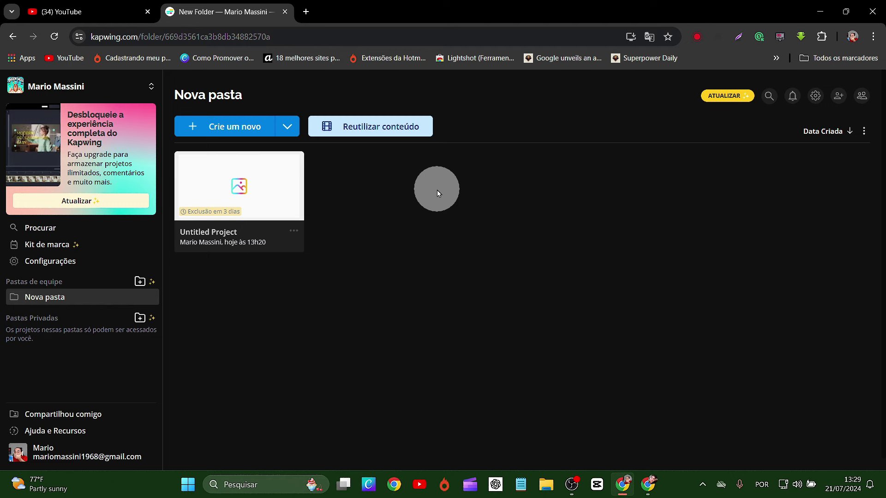
# Start a content repurposing project and upload the MP4 "Entrevista completa com pré-candidato a prefeitura de São Paulo Pablo Marçal" from Downloads
pyautogui.click(377, 134)
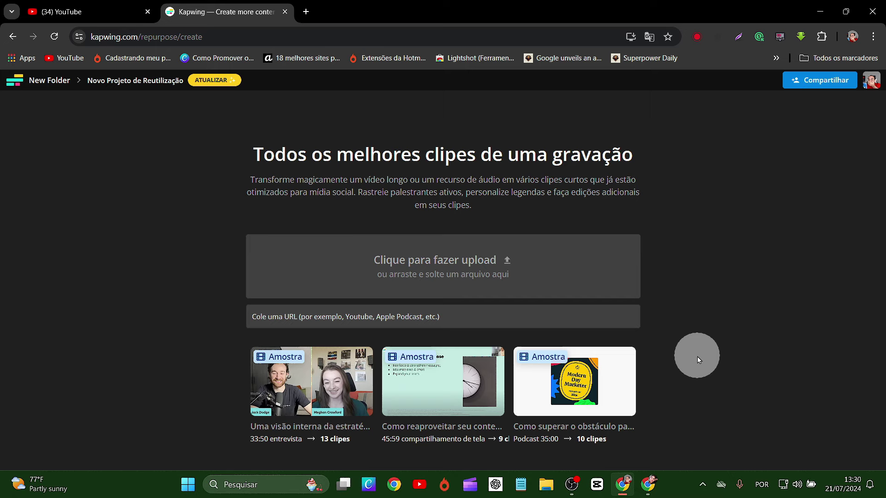
pyautogui.click(417, 270)
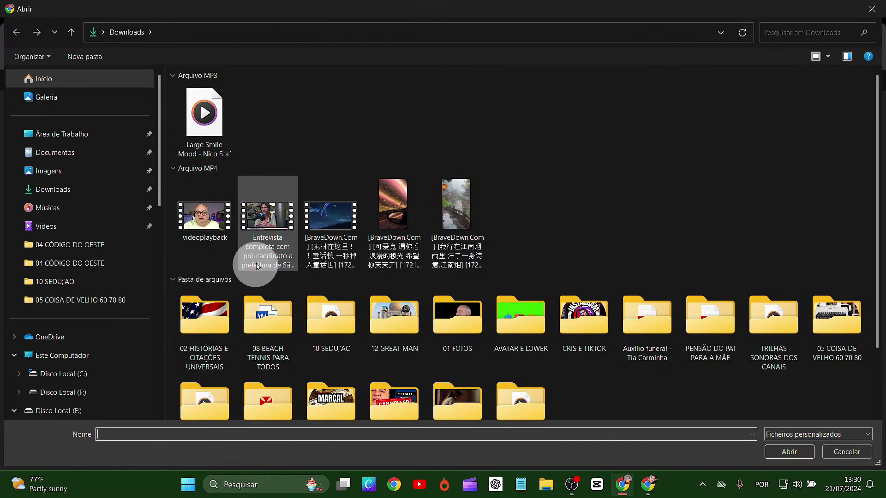
pyautogui.click(258, 267)
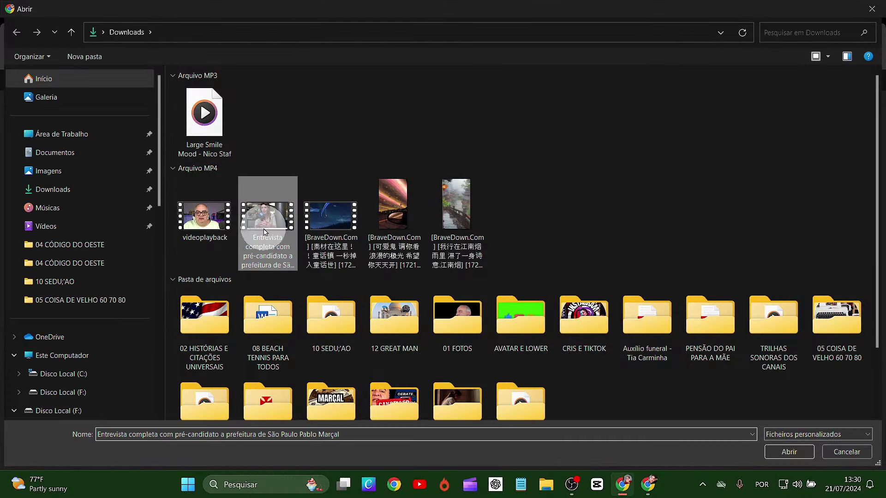
pyautogui.click(789, 452)
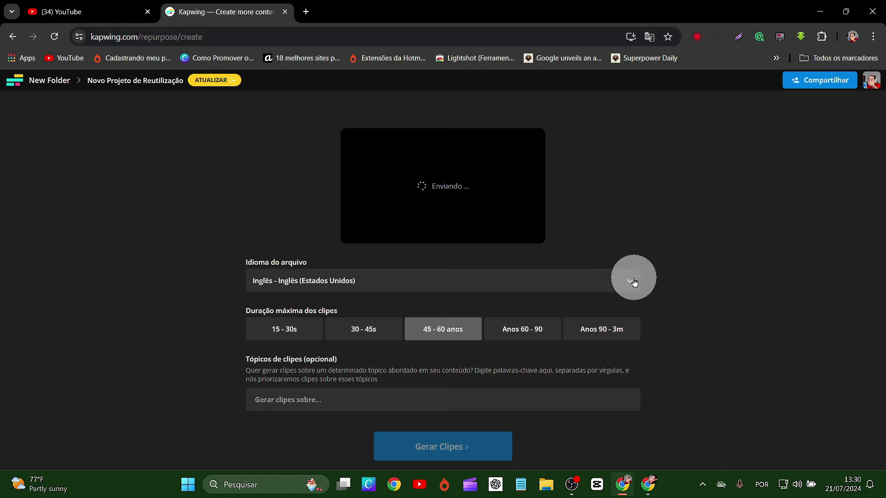
# Set the file language to Português (Brasil) and the maximum clip duration to the 60 - 90 second option
pyautogui.click(635, 282)
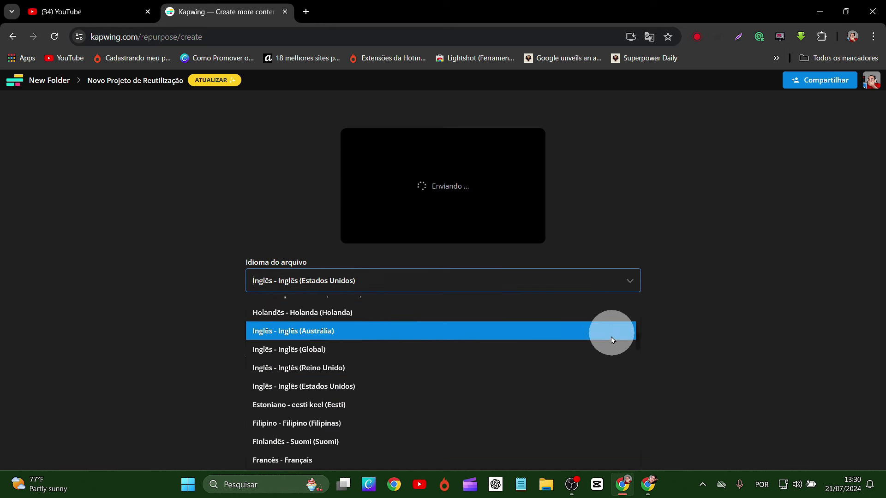
pyautogui.scroll(-5, 607, 346)
pyautogui.scroll(-10, 605, 359)
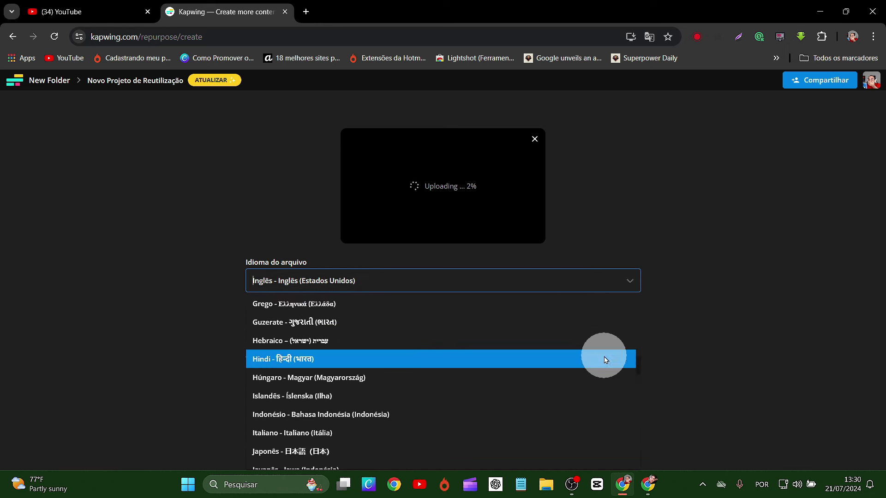
pyautogui.click(466, 342)
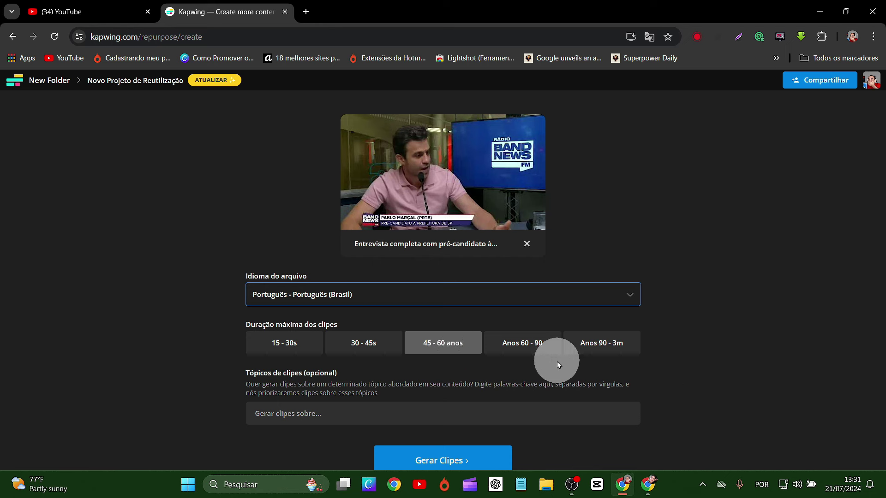
pyautogui.click(529, 349)
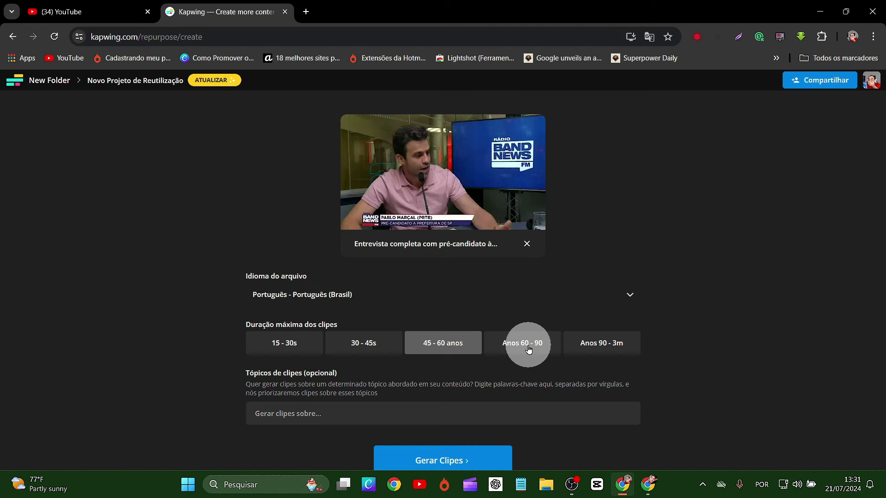
pyautogui.click(529, 350)
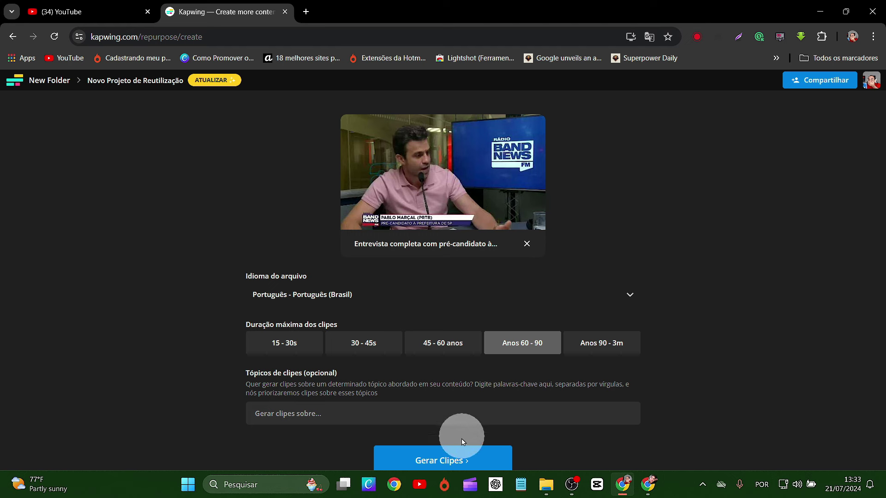
# Generate the clips from the uploaded interview and postpone the Repurpose Studio tutorial offer
pyautogui.click(442, 462)
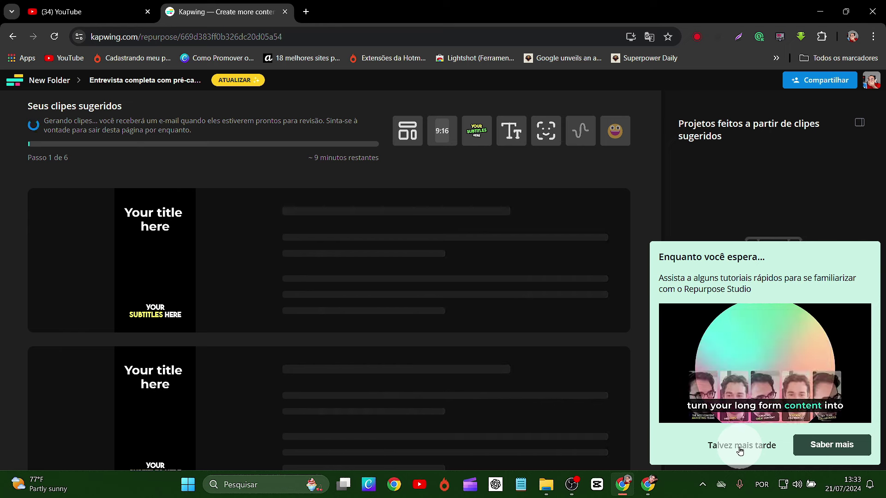
pyautogui.moveTo(739, 450); pyautogui.dragTo(740, 476)
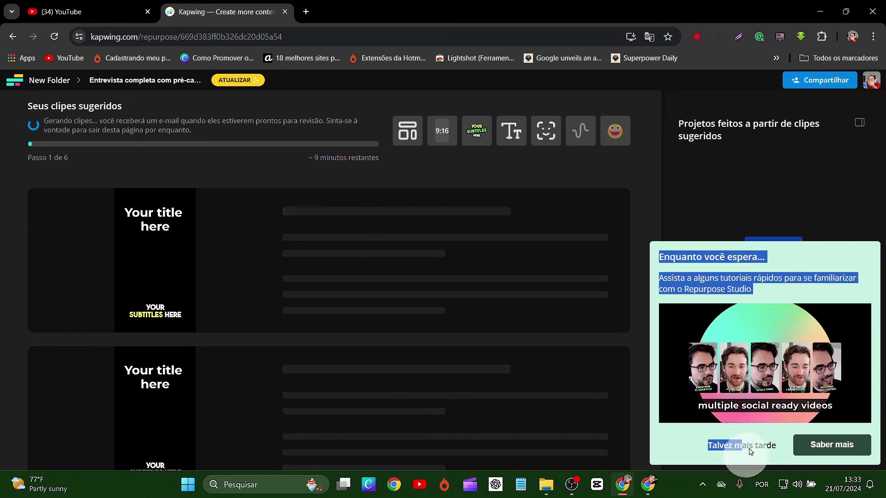
pyautogui.click(801, 294)
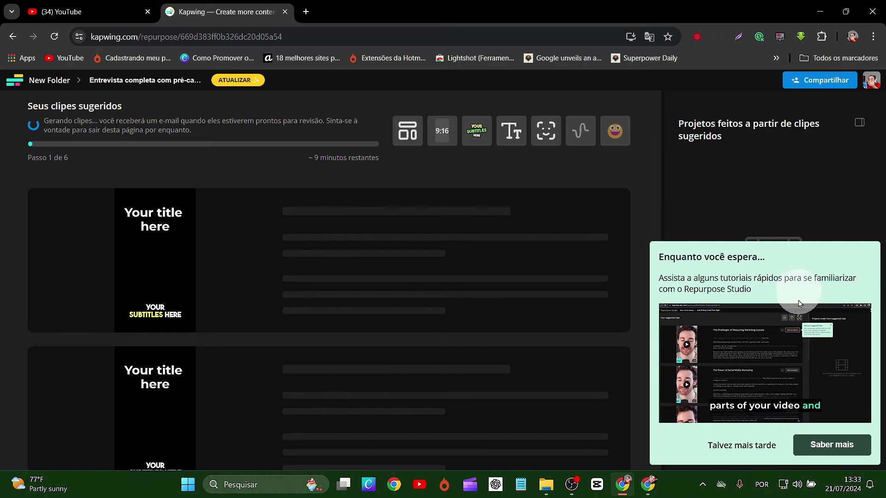
pyautogui.click(769, 452)
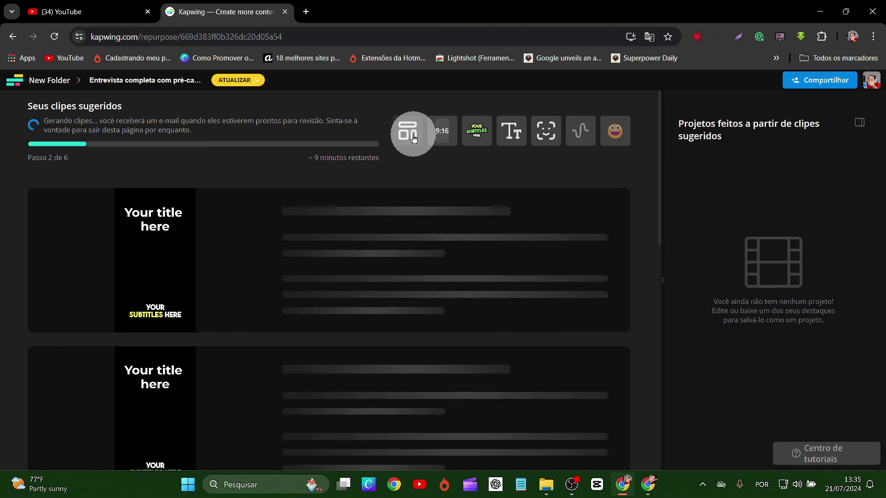
# Review the clip options for aspect ratio, subtitle style, intro hook, speaker focus and waveforms
pyautogui.click(441, 132)
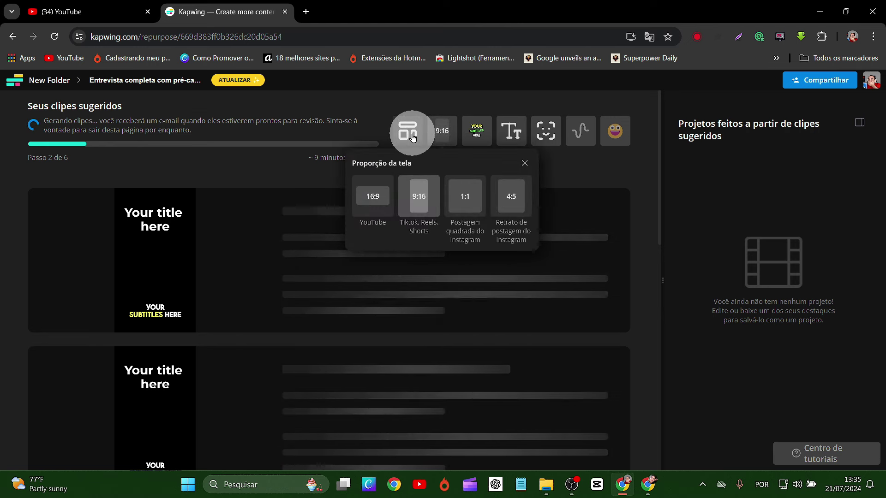
pyautogui.click(476, 133)
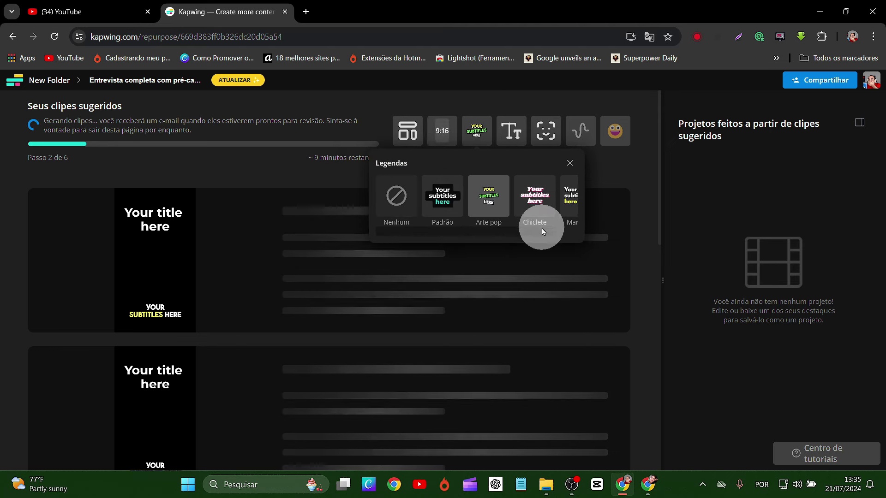
pyautogui.click(512, 138)
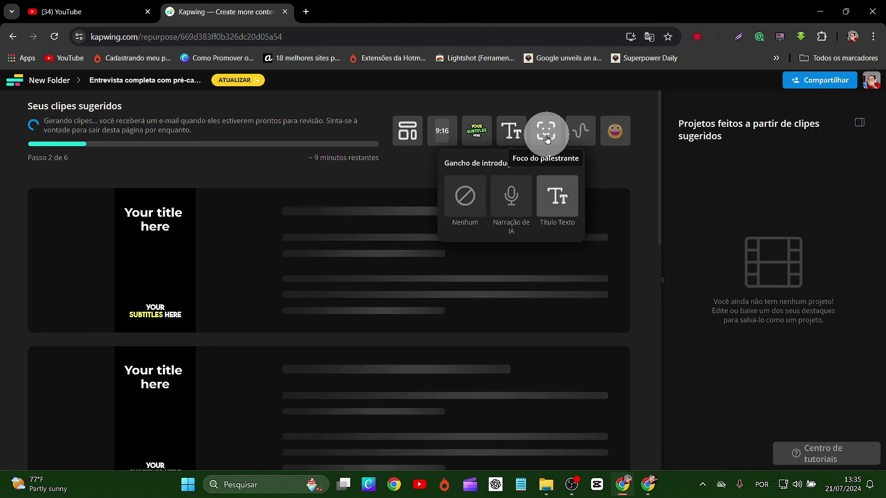
pyautogui.click(546, 138)
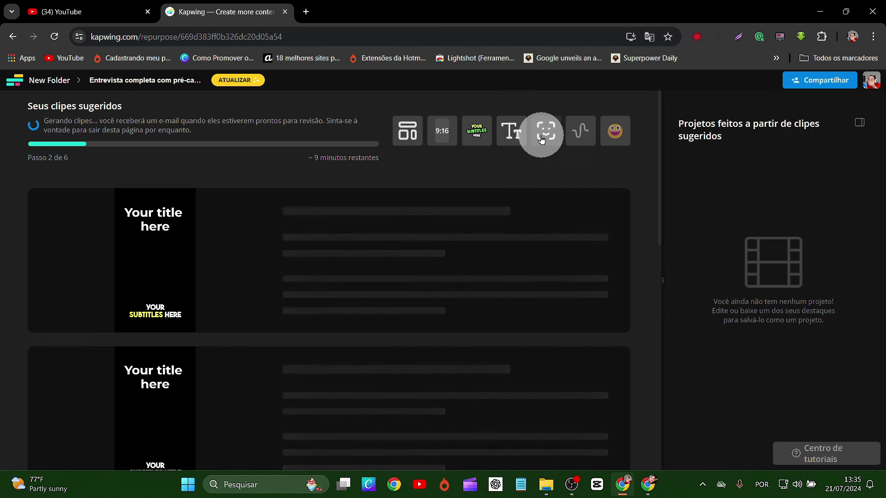
pyautogui.click(542, 139)
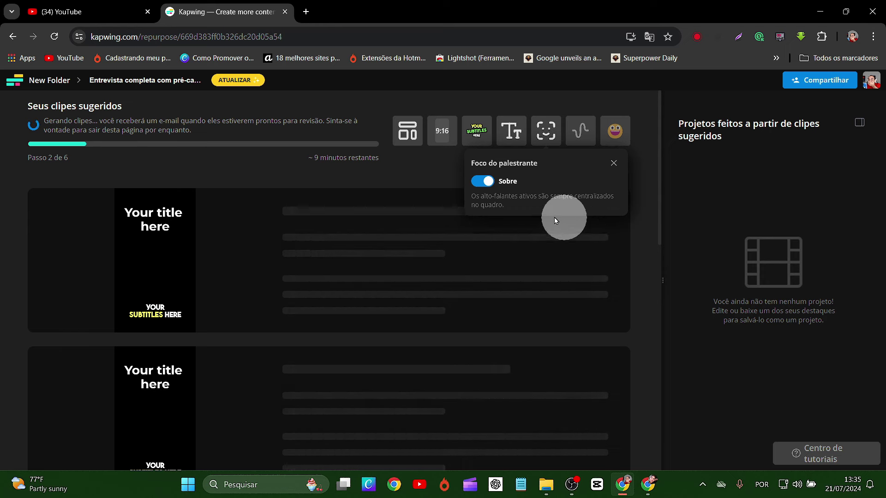
pyautogui.click(579, 136)
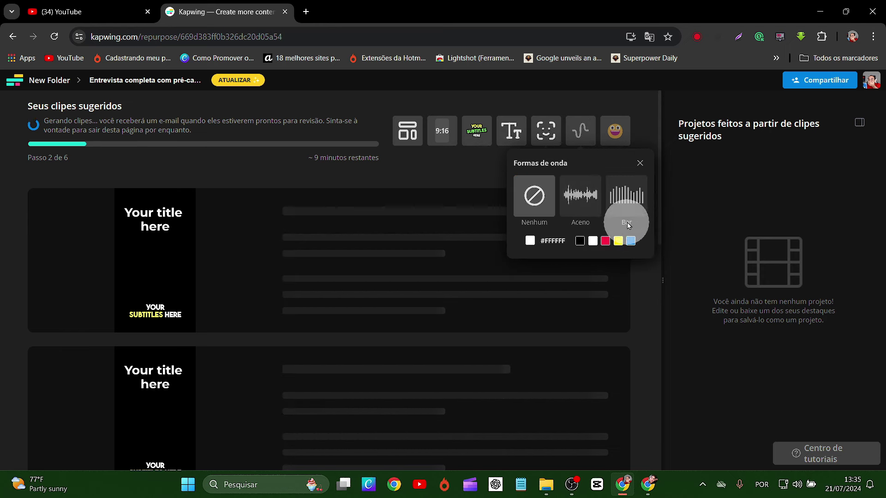
# Turn on automatic emojis for the clip subtitles
pyautogui.click(618, 132)
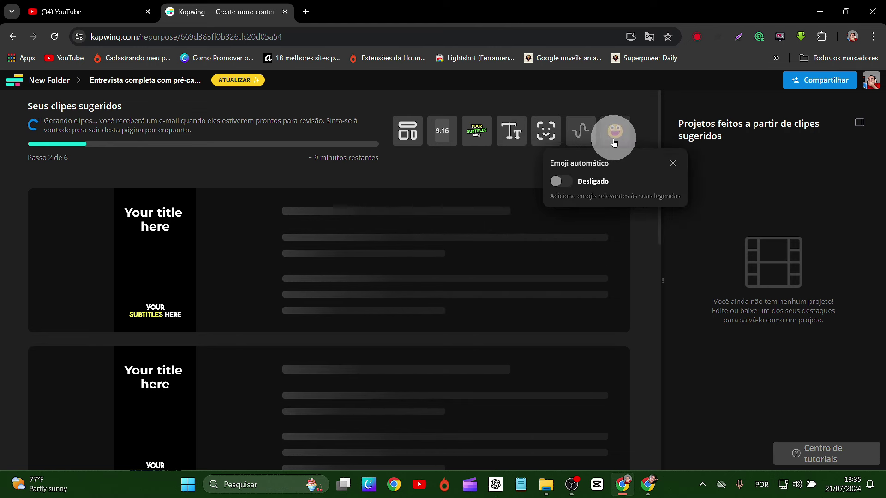
pyautogui.click(560, 180)
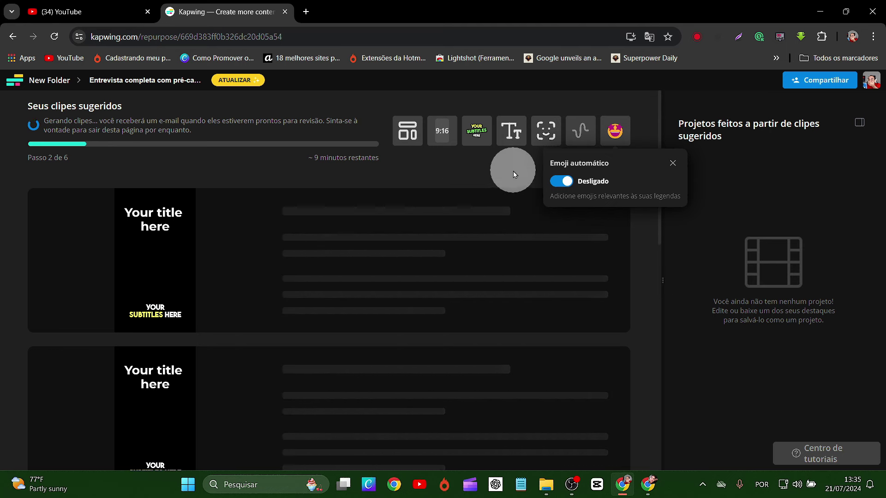
pyautogui.click(674, 165)
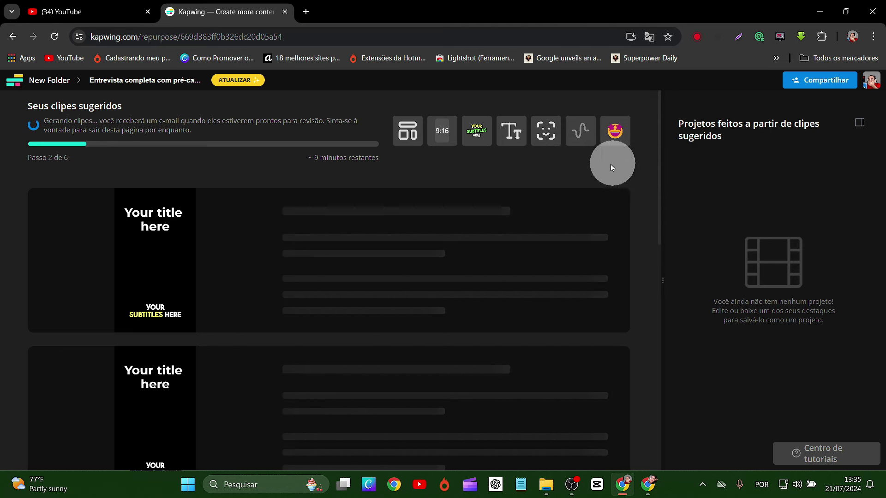
# Look over the Kapwing templates available for the suggested clips without applying one
pyautogui.click(407, 138)
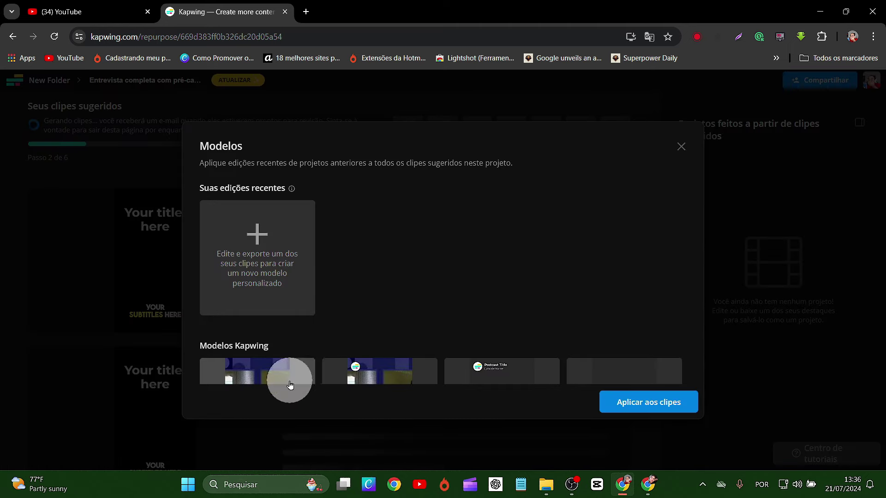
pyautogui.scroll(-3, 298, 353)
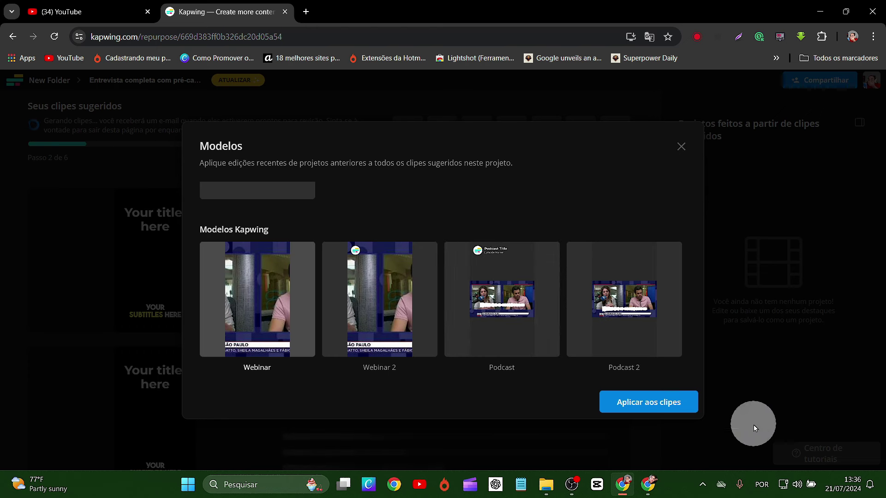
pyautogui.click(680, 150)
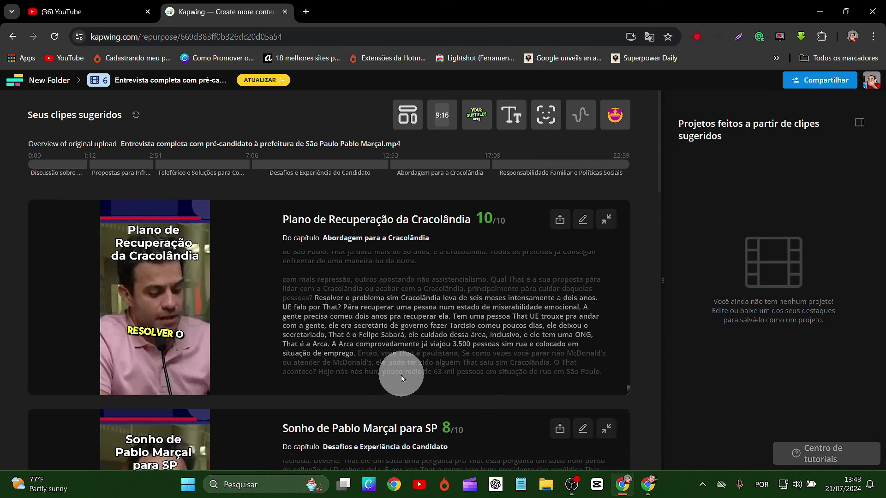
# Review all the suggested clips, checking their previews, titles, transcripts and potential scores, and return to the first clip
pyautogui.moveTo(211, 277)
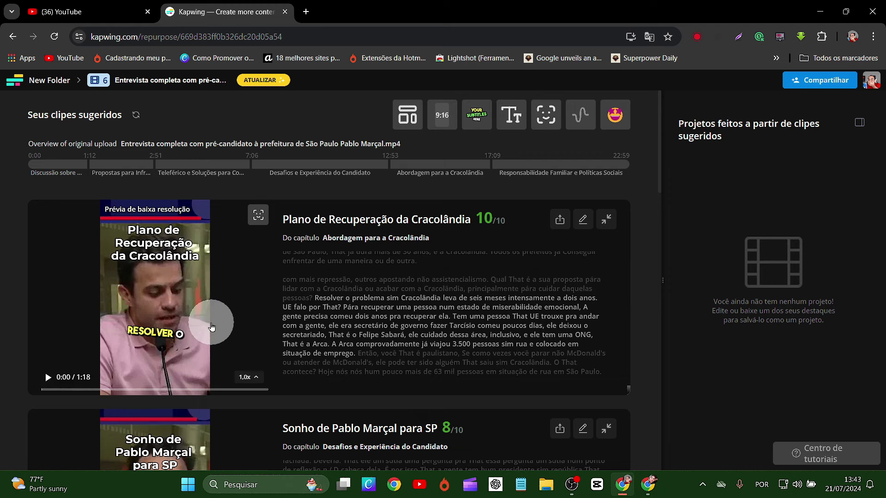
pyautogui.scroll(-1, 407, 323)
pyautogui.scroll(1, 408, 320)
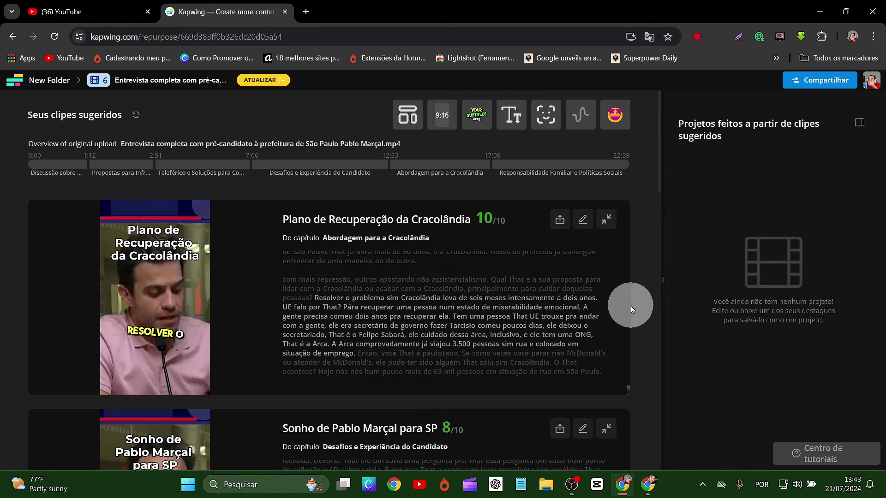
pyautogui.moveTo(497, 219)
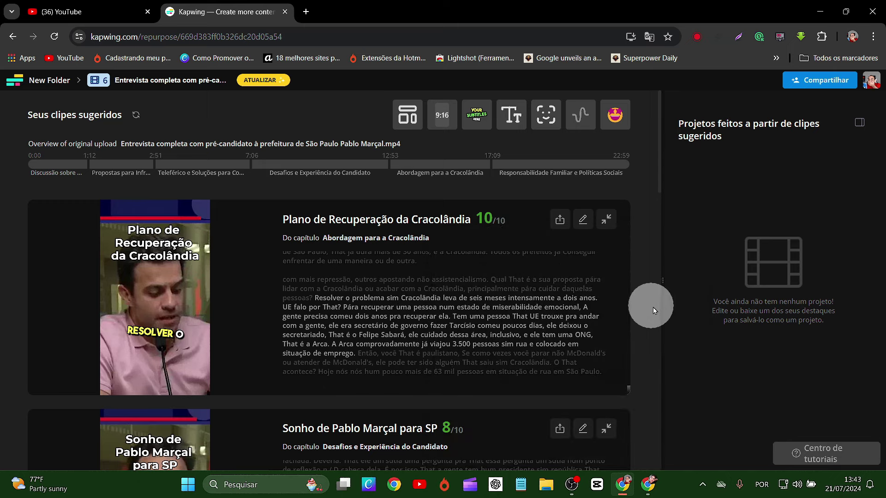
pyautogui.scroll(-3, 650, 322)
pyautogui.scroll(-4, 511, 321)
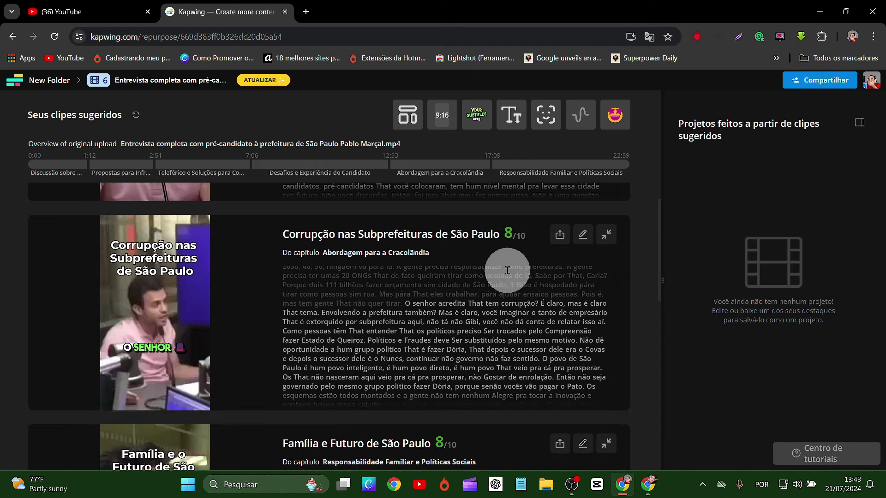
pyautogui.moveTo(511, 233)
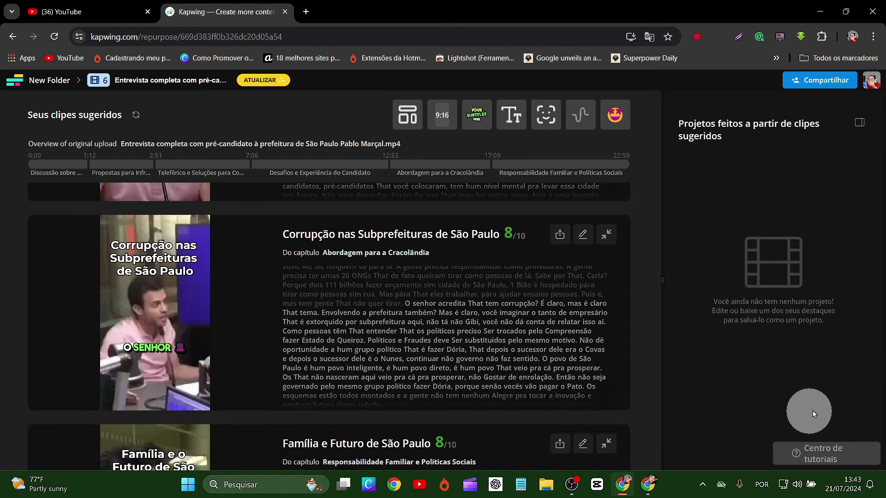
pyautogui.scroll(-2, 600, 415)
pyautogui.scroll(-3, 597, 366)
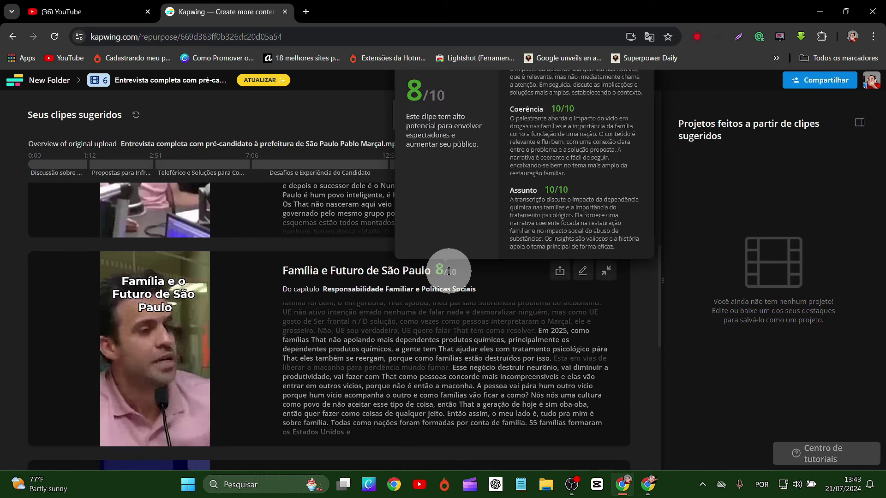
pyautogui.scroll(-6, 457, 254)
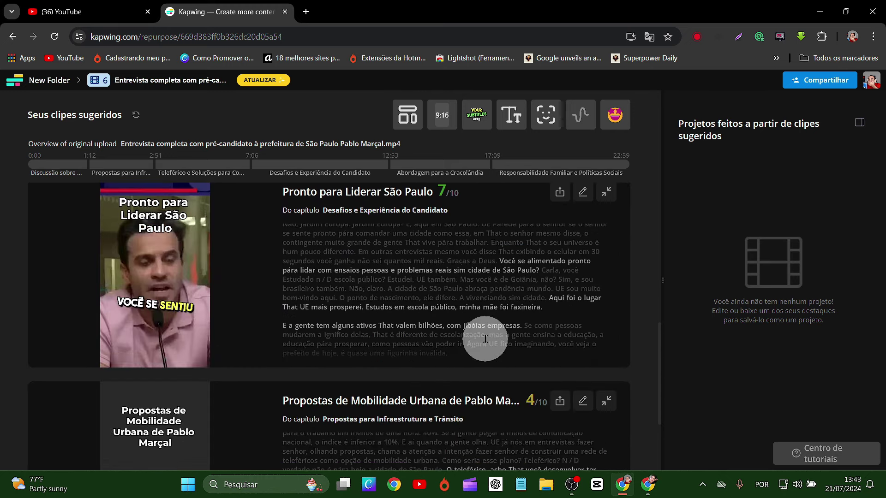
pyautogui.scroll(-4, 485, 339)
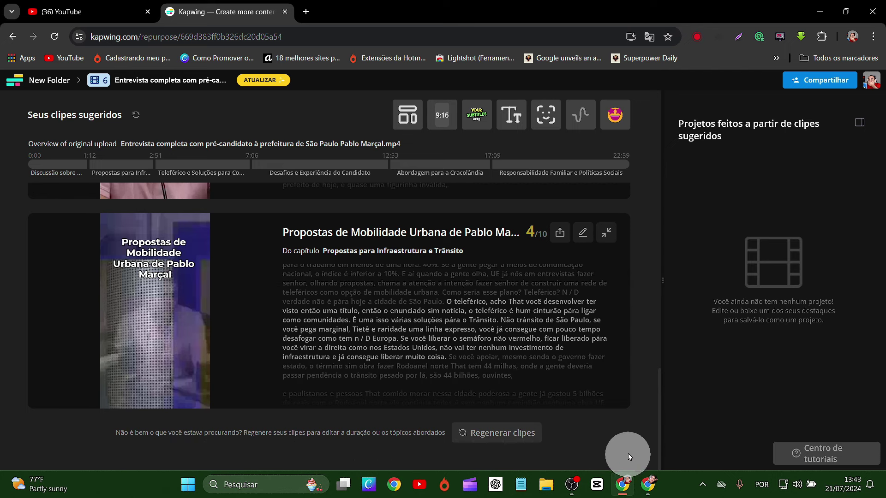
pyautogui.scroll(20, 628, 450)
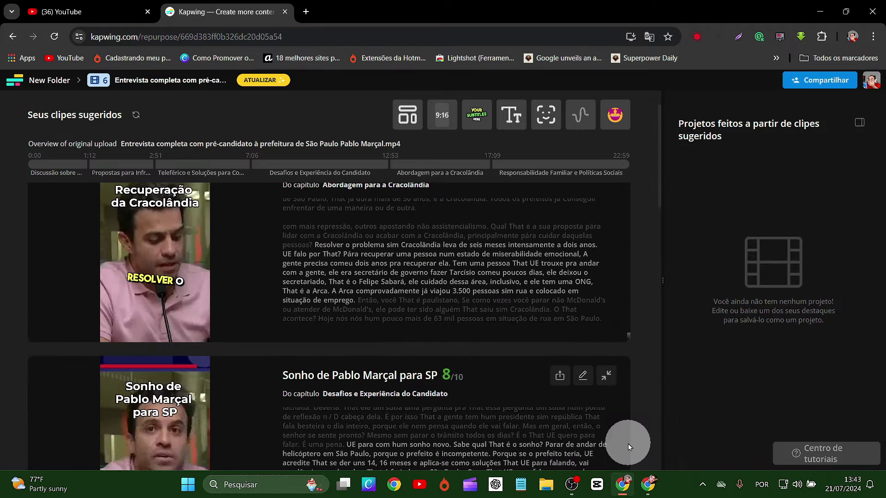
pyautogui.scroll(1, 628, 444)
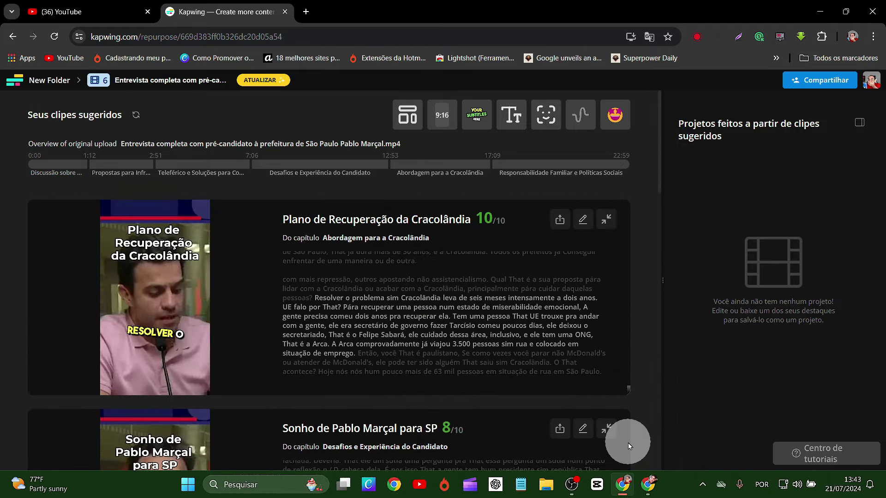
# Look through the suggested clips again, from the Cracolândia plan to the urban mobility proposals, comparing their previews and scores
pyautogui.scroll(-4, 628, 442)
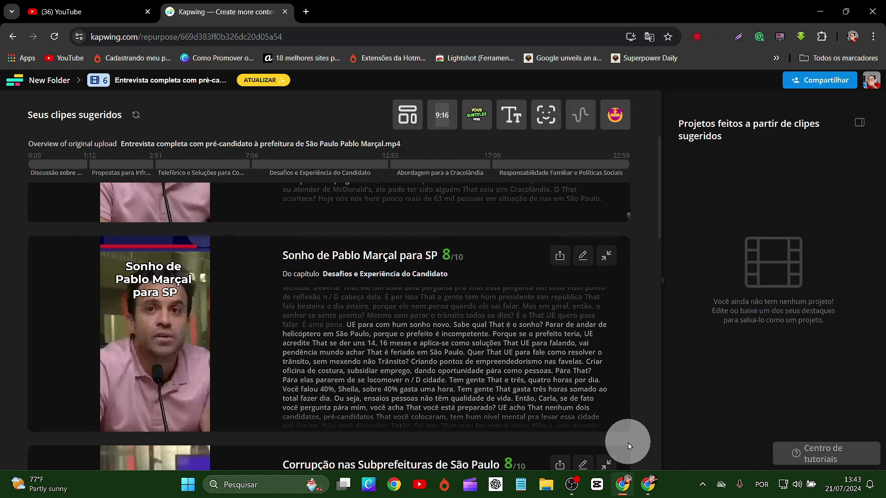
pyautogui.scroll(-10, 629, 446)
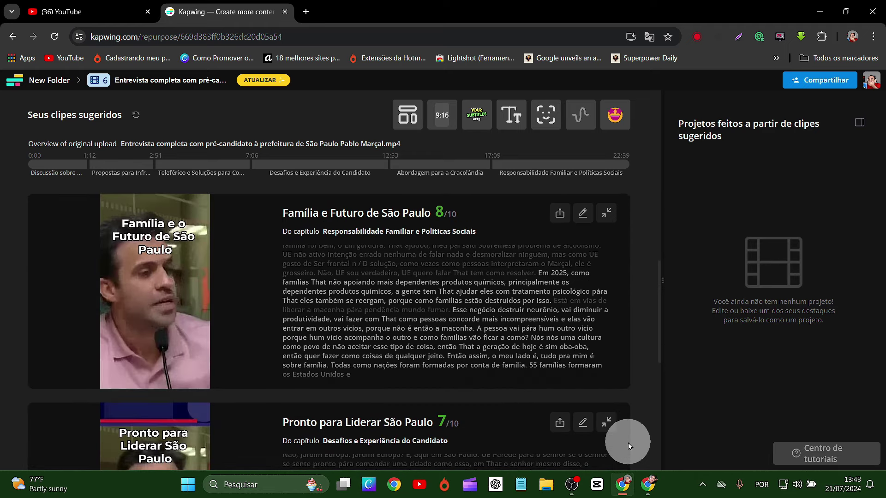
pyautogui.scroll(-8, 627, 442)
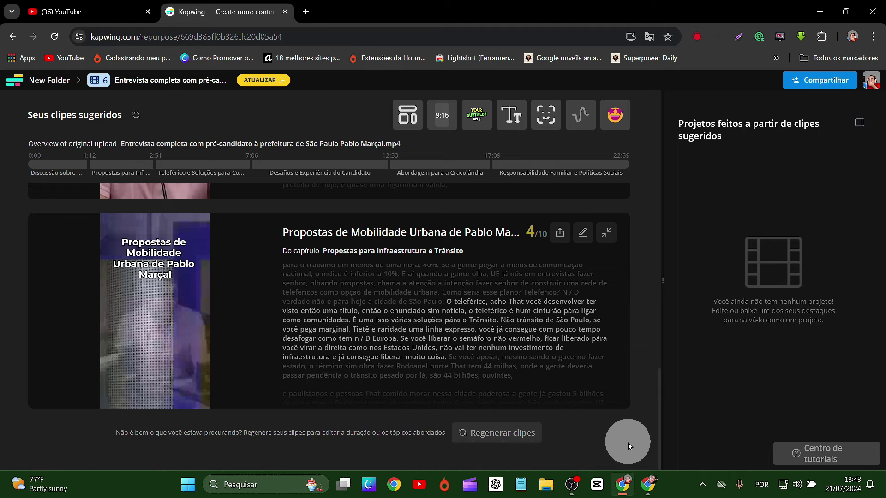
pyautogui.scroll(20, 455, 369)
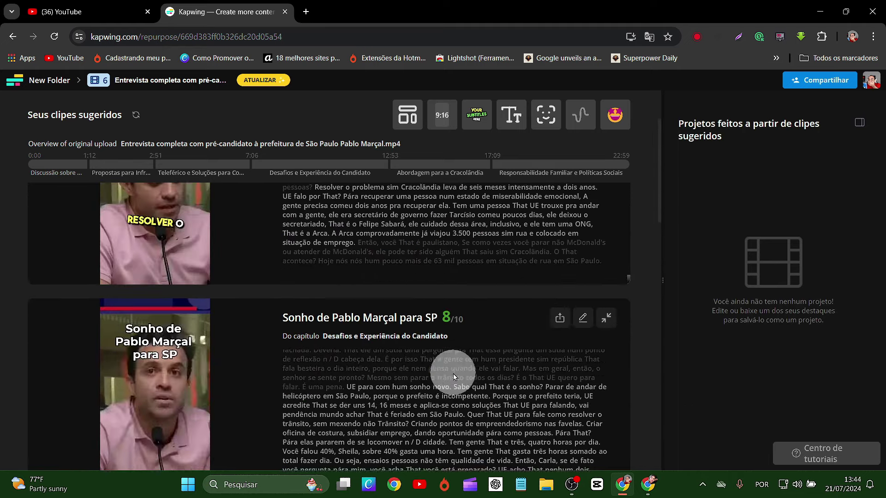
pyautogui.moveTo(185, 283)
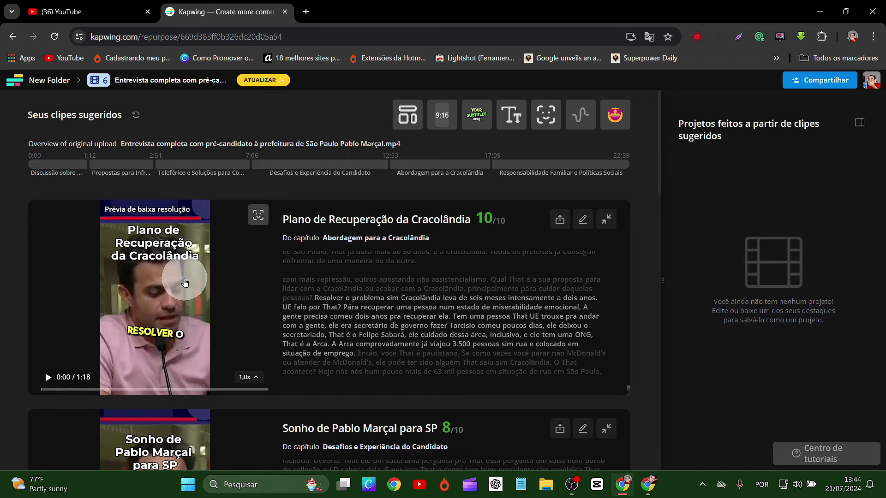
pyautogui.scroll(-9, 195, 298)
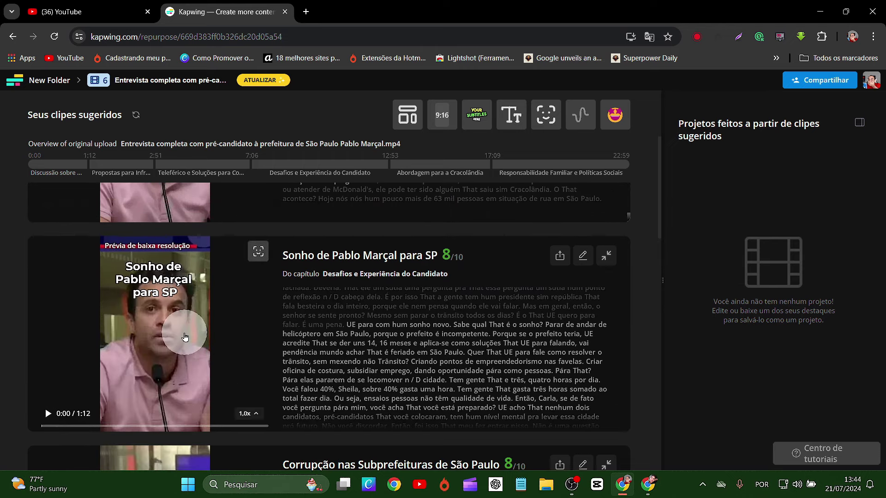
pyautogui.scroll(-4, 193, 343)
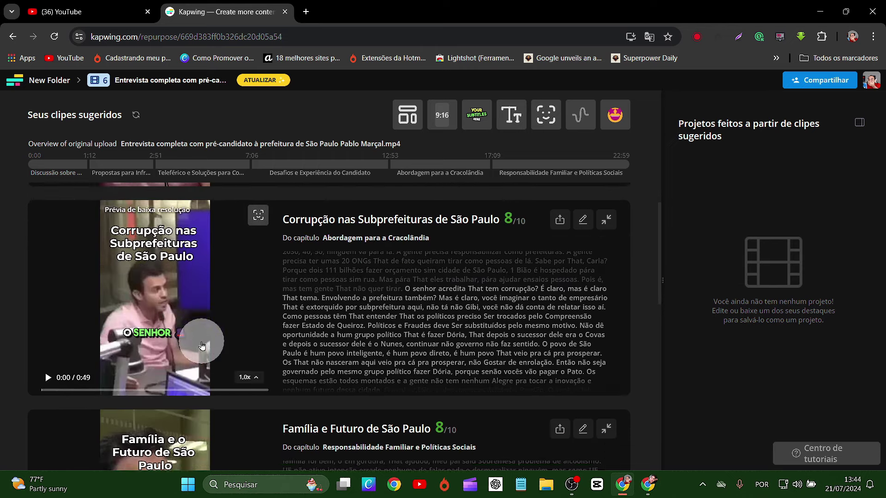
pyautogui.scroll(-4, 207, 361)
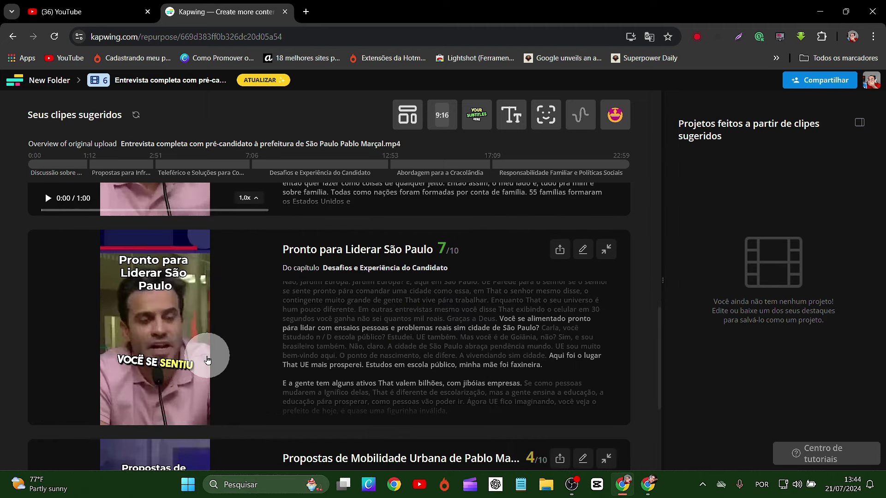
pyautogui.scroll(-4, 228, 323)
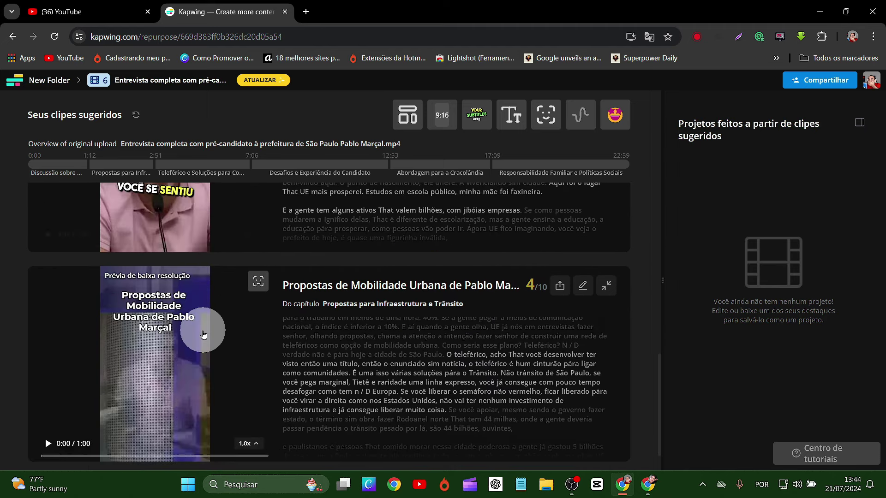
pyautogui.scroll(-1, 199, 332)
pyautogui.scroll(5, 203, 335)
pyautogui.scroll(4, 203, 334)
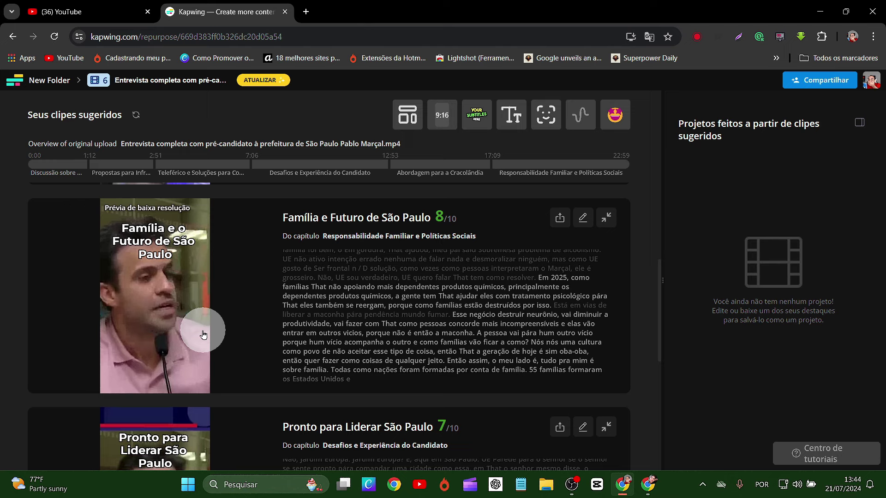
# Play the preview of the suggested clip "Plano de Recuperação da Cracolândia" and stop it
pyautogui.scroll(6, 277, 316)
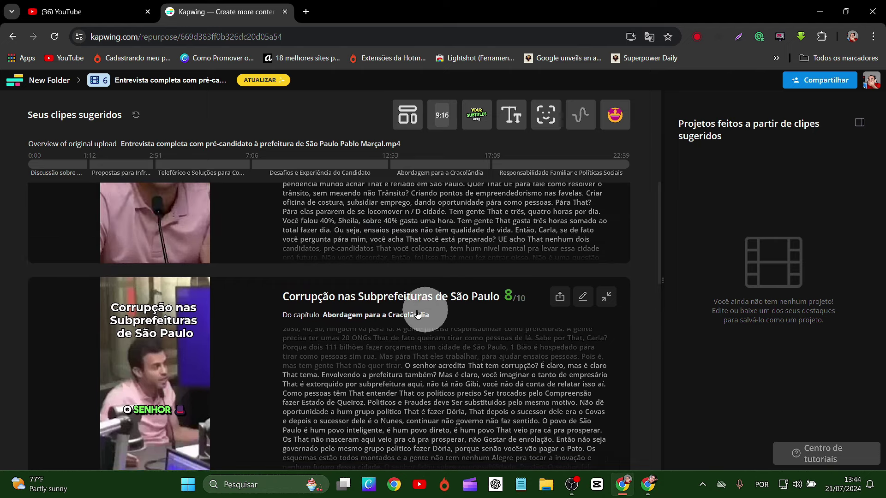
pyautogui.scroll(5, 286, 323)
pyautogui.scroll(2, 286, 325)
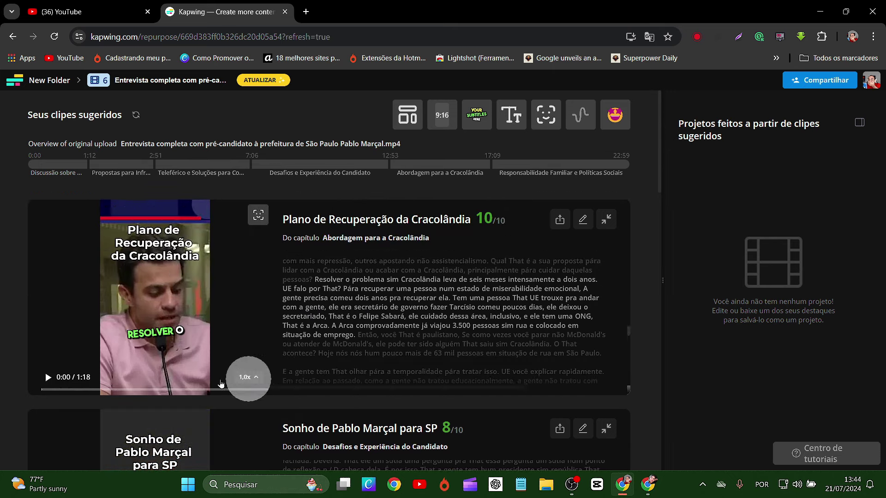
pyautogui.click(49, 380)
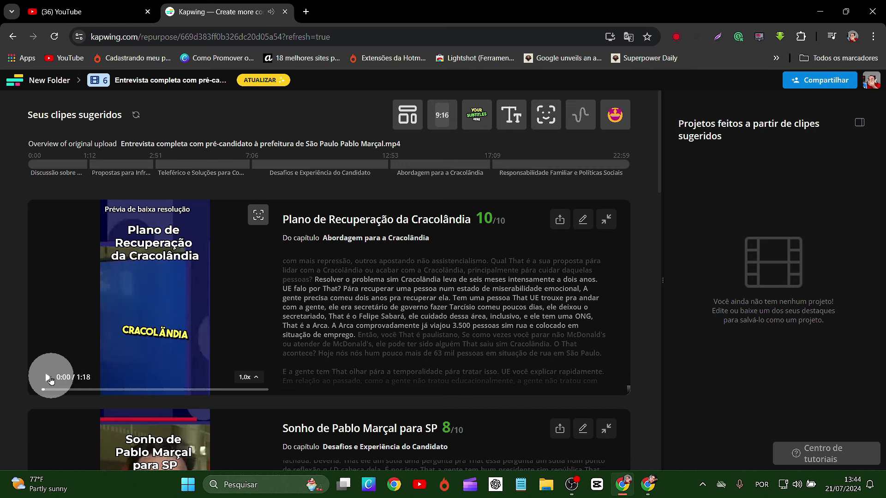
pyautogui.click(48, 378)
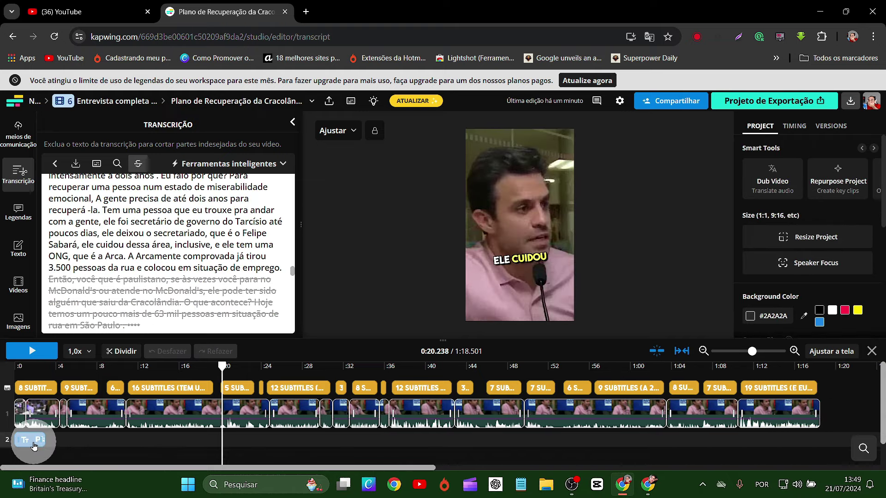
# Delete the title text layer and all the subtitles from the timeline of the Cracolândia clip
pyautogui.moveTo(34, 446); pyautogui.dragTo(761, 386)
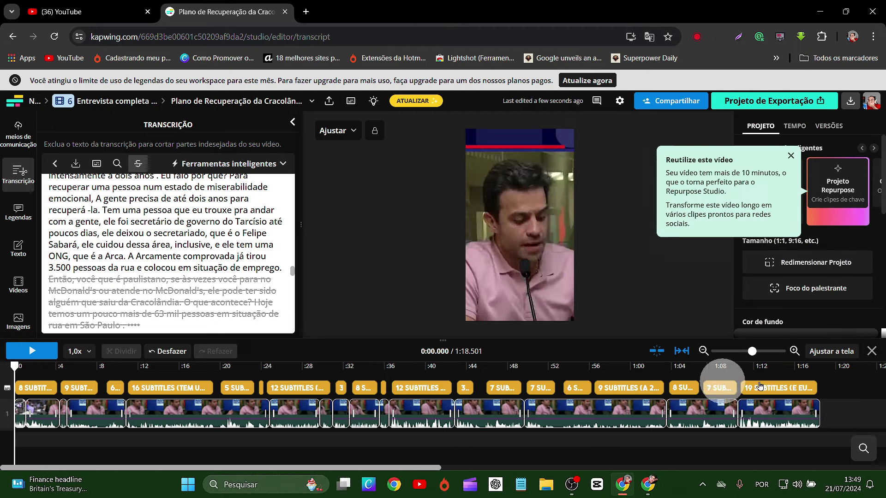
pyautogui.click(807, 389)
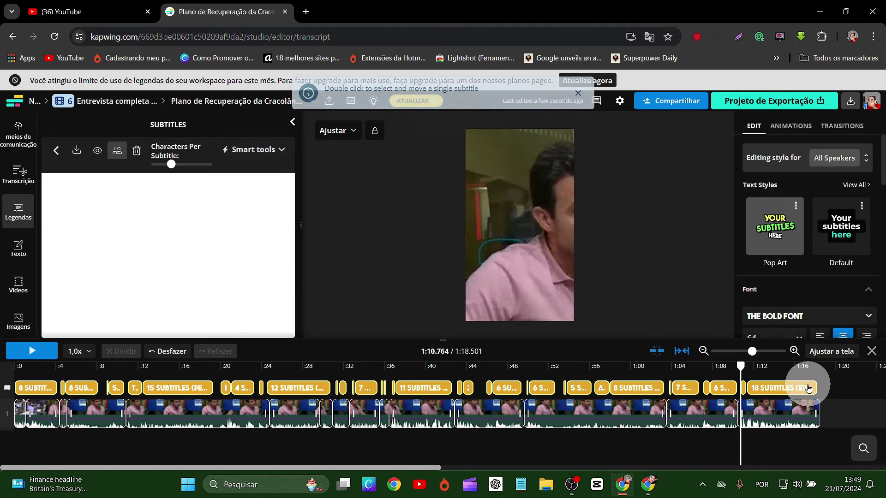
pyautogui.press('Delete')
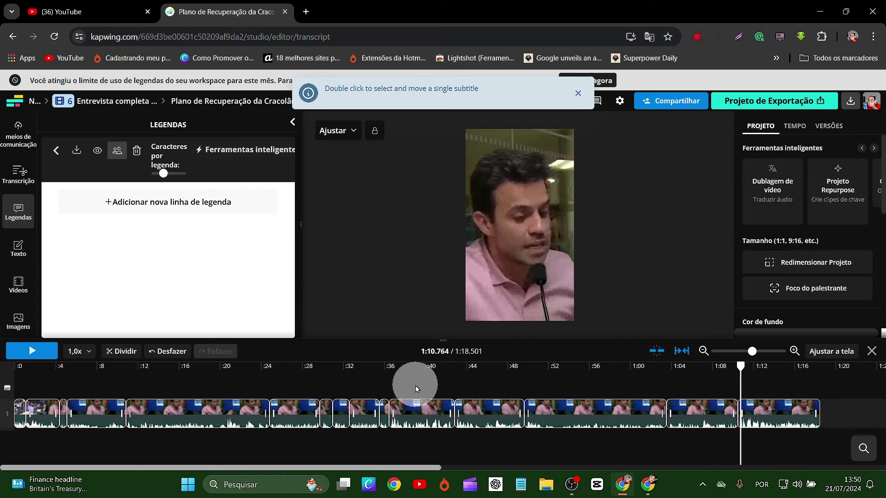
# Play the edited clip from the start of the timeline for about three seconds and pause it
pyautogui.moveTo(737, 375); pyautogui.dragTo(14, 371)
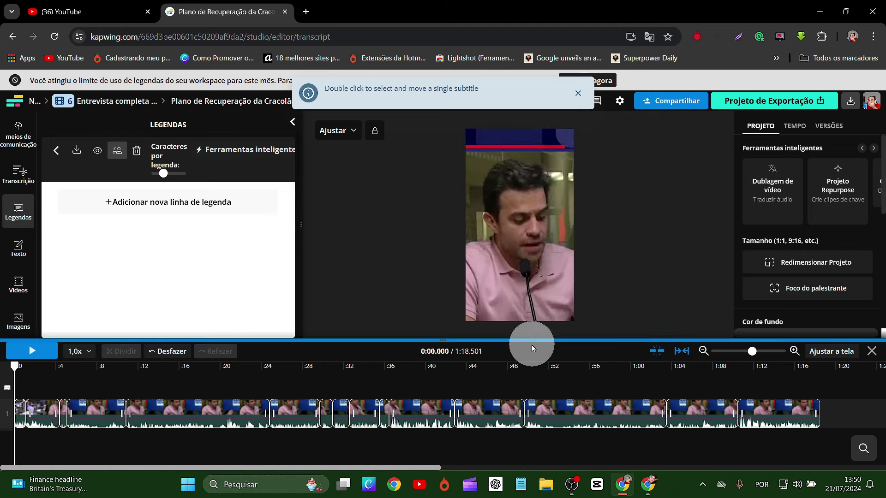
pyautogui.click(519, 285)
pyautogui.click(29, 352)
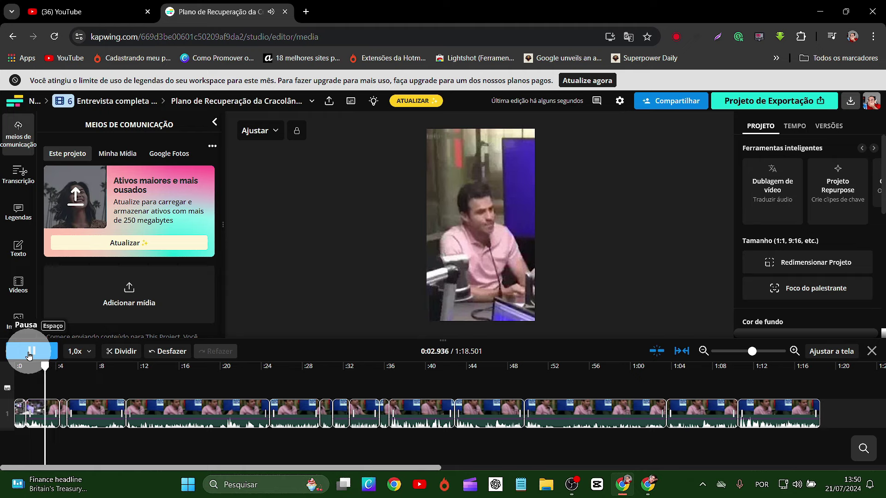
pyautogui.click(28, 352)
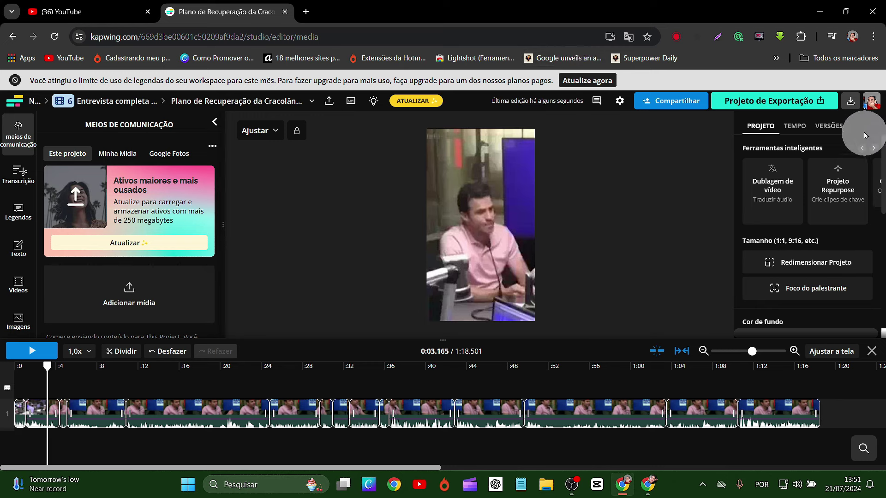
# Export the clip as an MP4 at 720p resolution
pyautogui.click(854, 108)
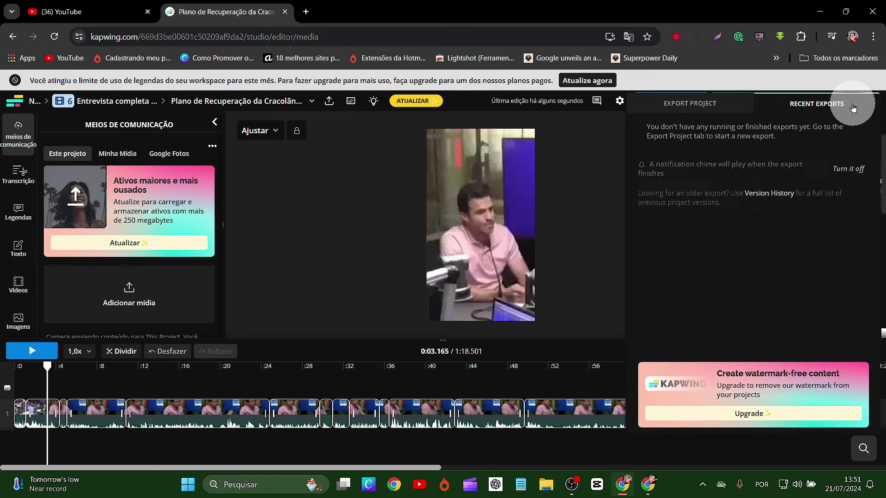
pyautogui.click(673, 104)
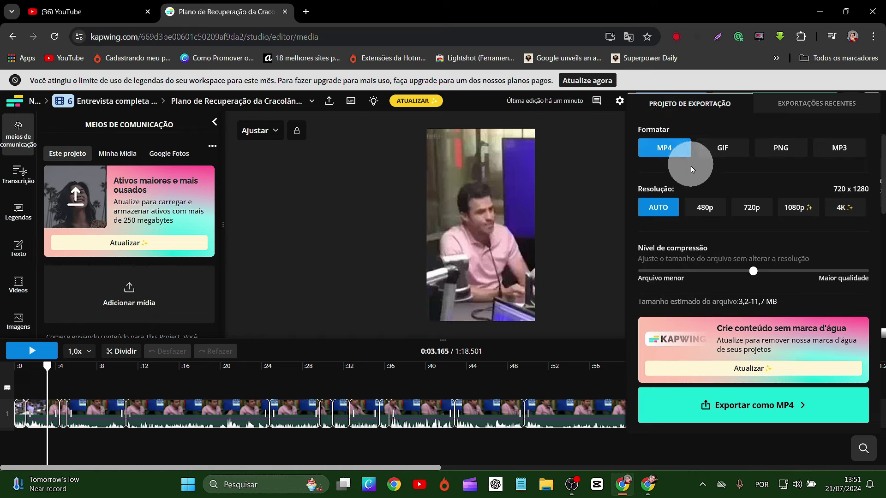
pyautogui.click(706, 207)
pyautogui.click(750, 208)
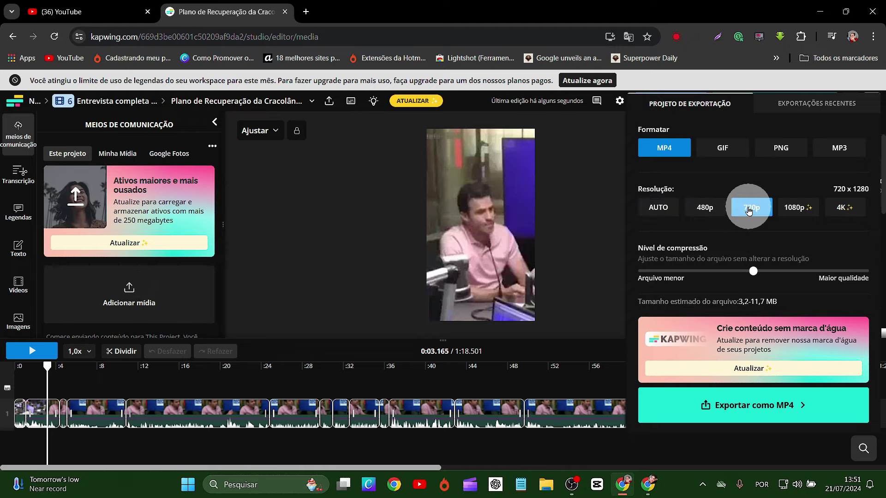
pyautogui.click(800, 208)
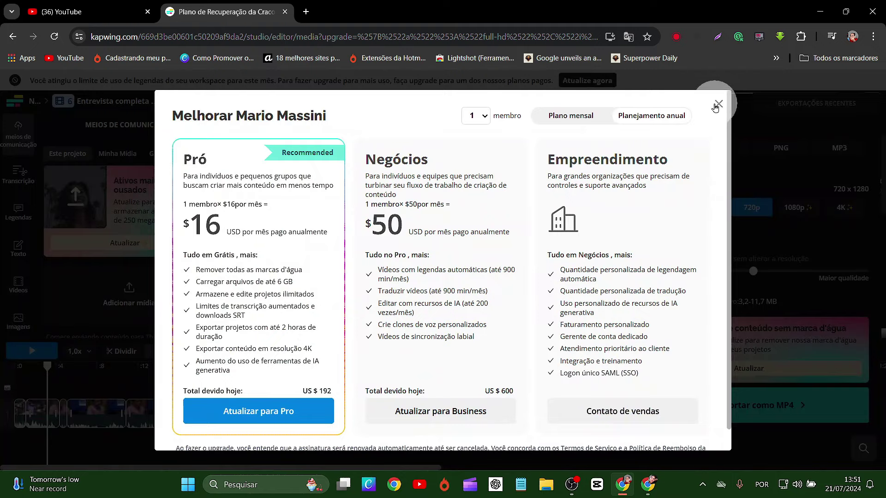
pyautogui.click(719, 104)
pyautogui.click(745, 207)
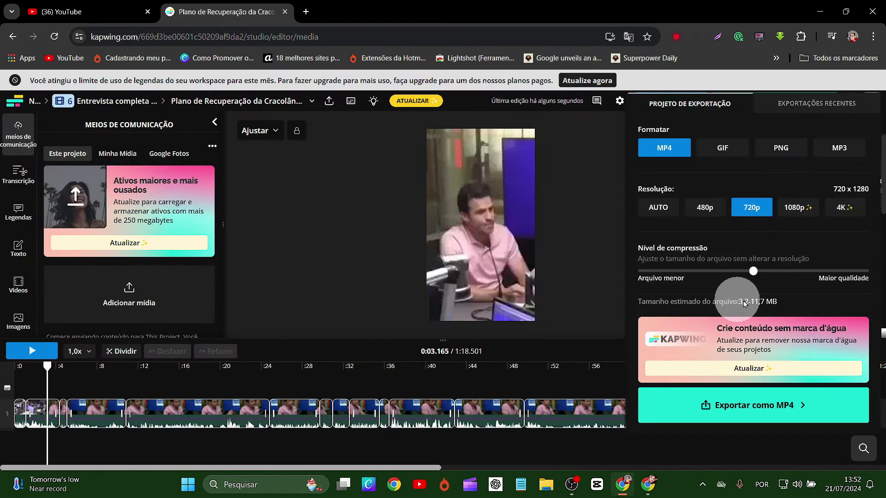
pyautogui.click(737, 407)
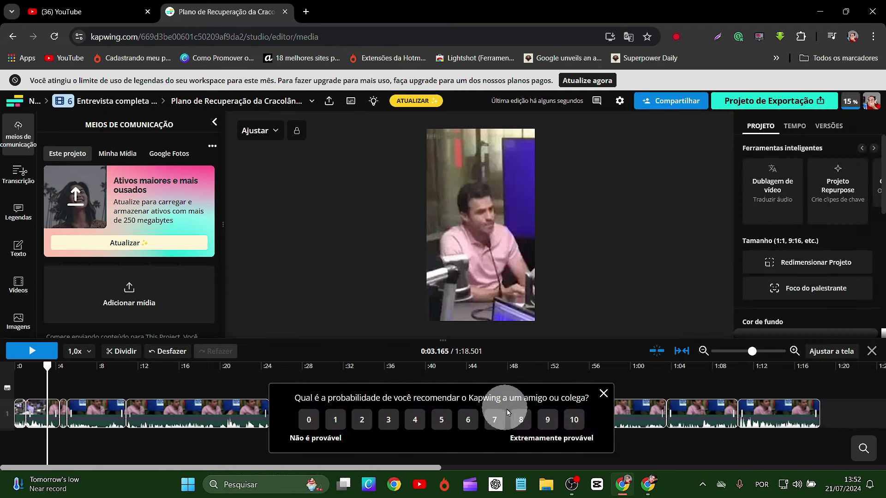
# Answer the Kapwing recommendation survey with 10 and open the personal invite to Repurpose Studio
pyautogui.click(574, 419)
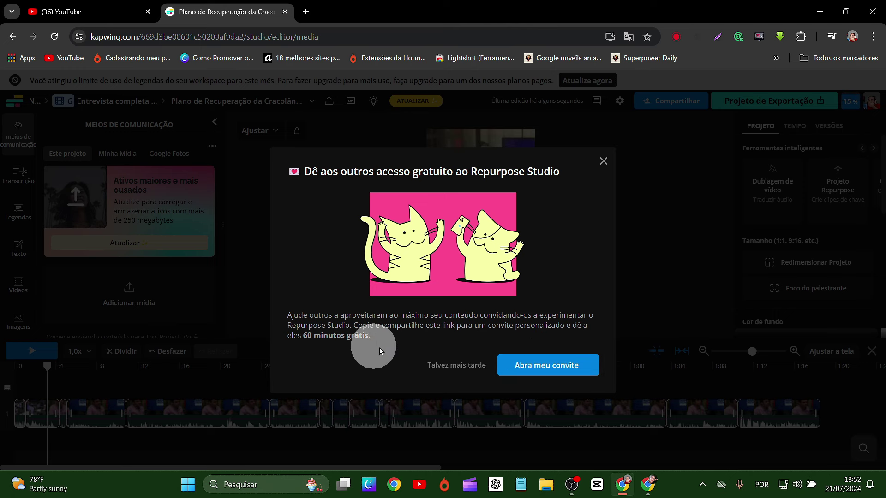
pyautogui.click(529, 373)
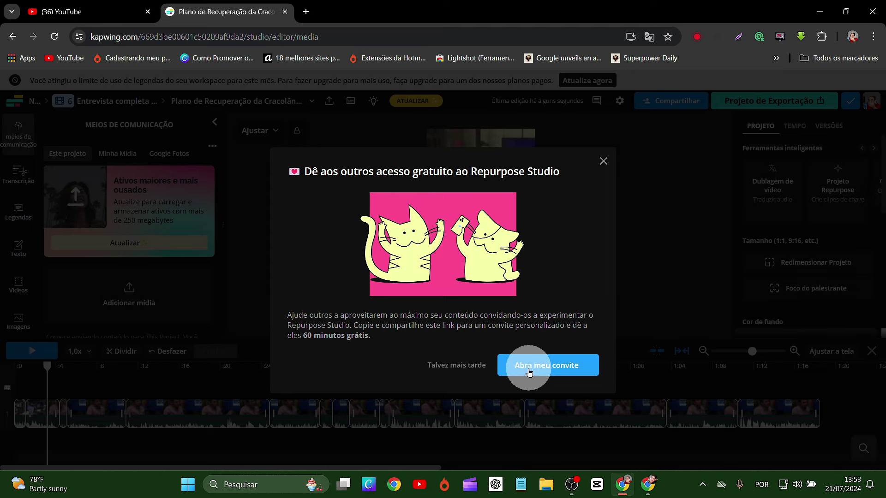
pyautogui.click(529, 373)
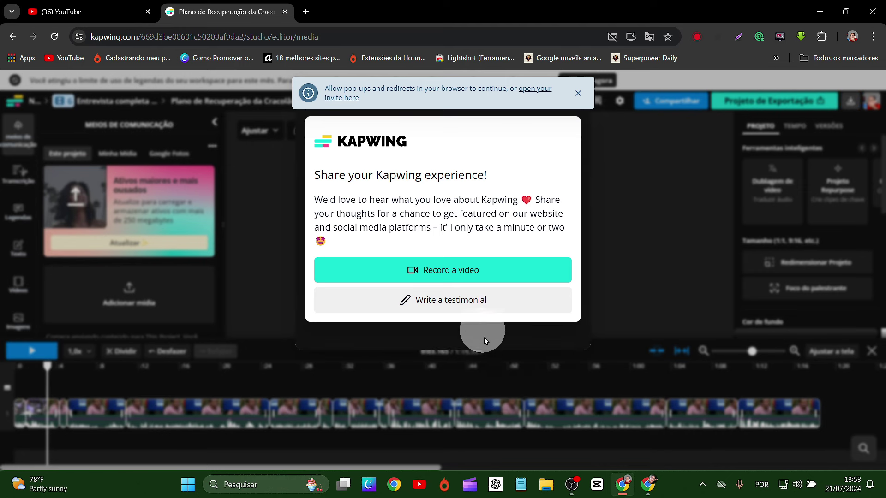
# Look over the fields of the Kapwing testimonial form without filling it in
pyautogui.click(472, 372)
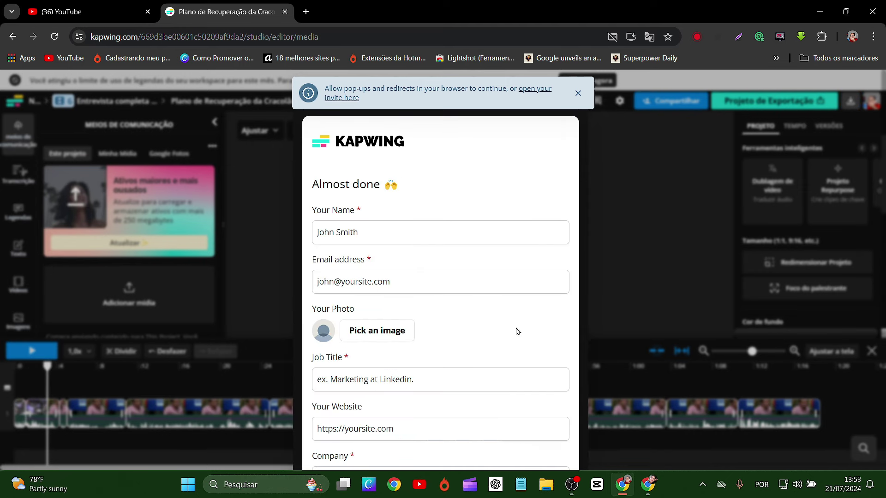
pyautogui.scroll(-5, 396, 256)
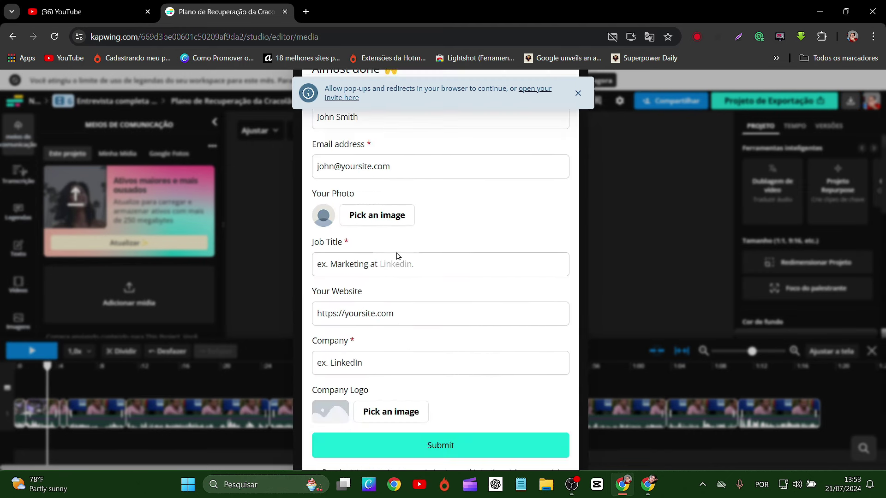
pyautogui.click(441, 346)
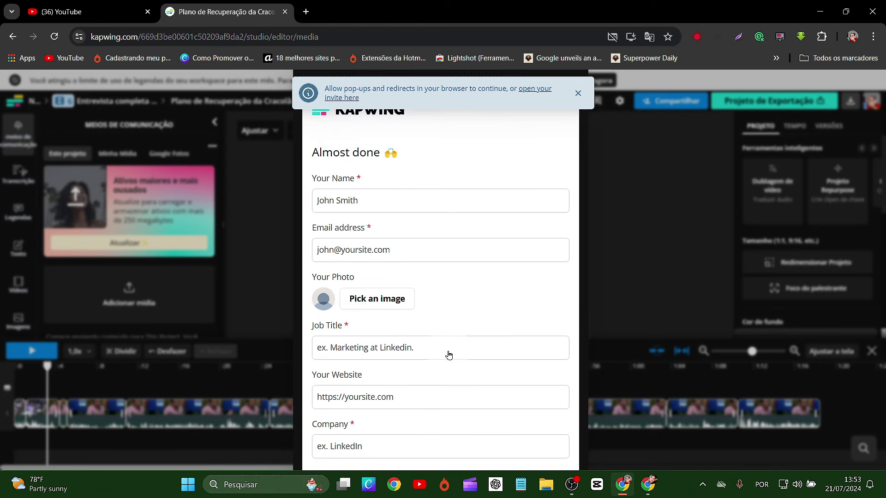
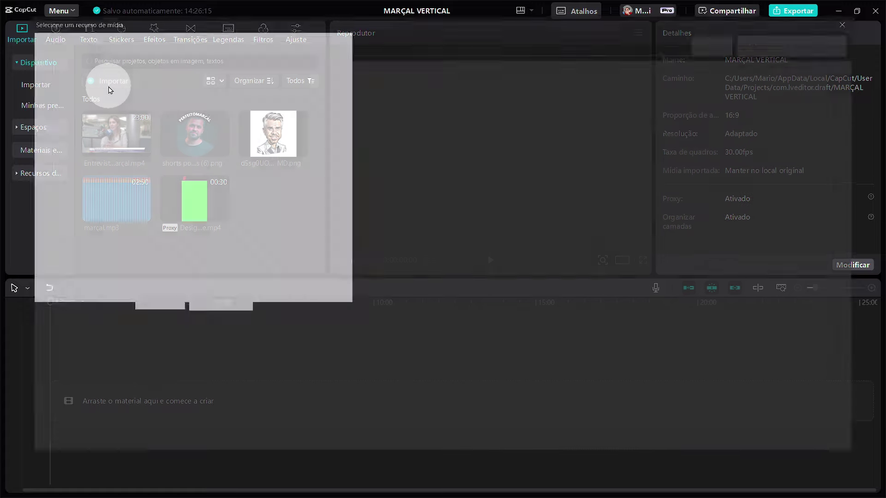
# Import the Plano_de_Recupera_o_da_Cracol_ndia_V1 clip and VIDEO SATISFATÓRIO (31) from the Downloads folder into the CapCut project's media
pyautogui.click(124, 190)
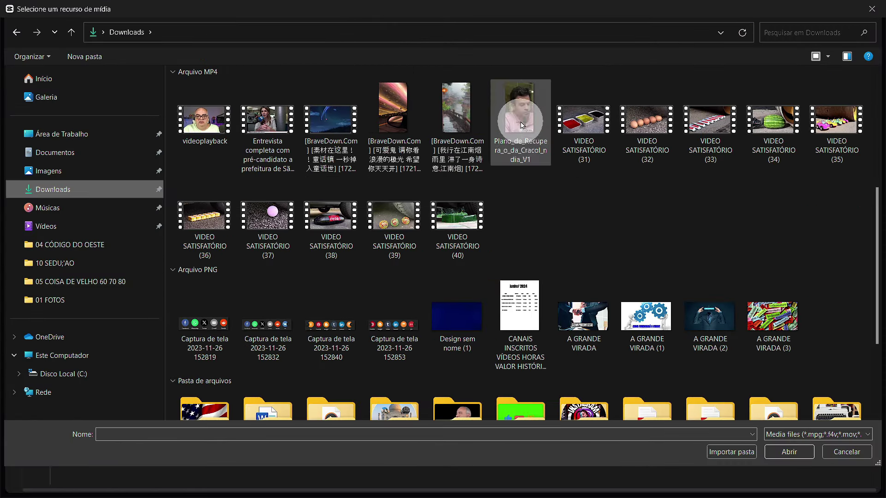
pyautogui.click(519, 146)
pyautogui.keyDown('ctrl'); pyautogui.click(583, 134); pyautogui.keyUp('ctrl')
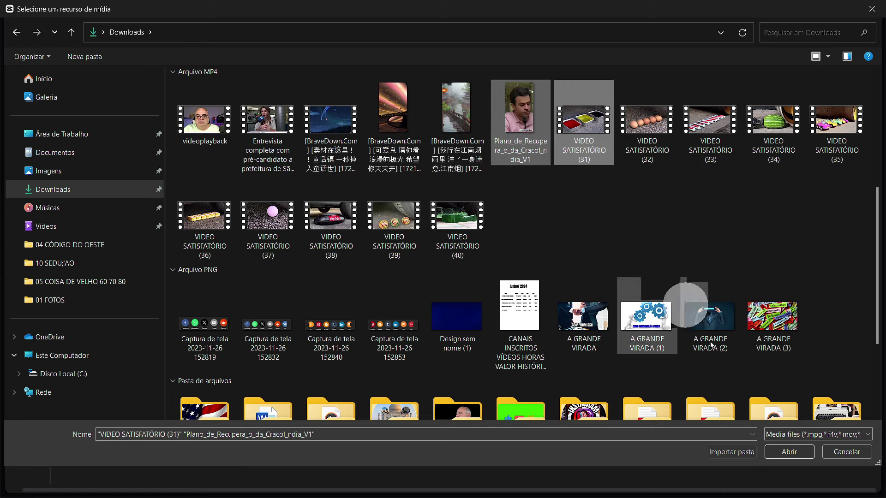
pyautogui.click(788, 452)
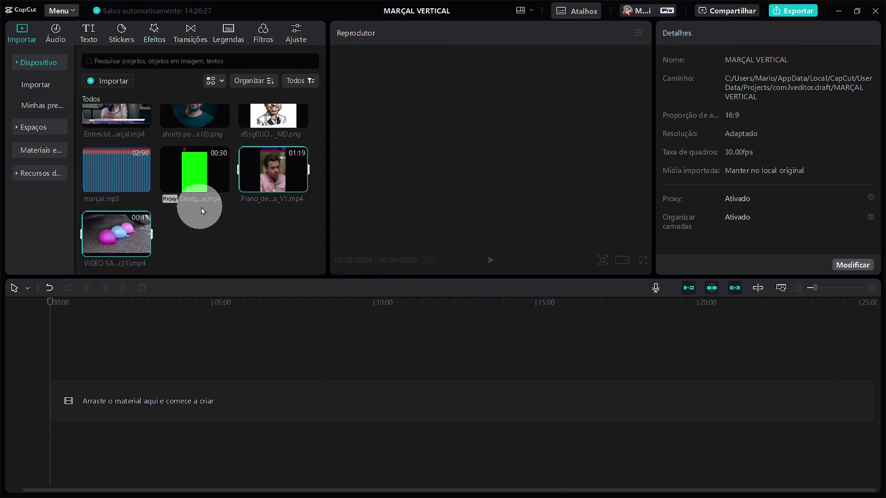
# Place the imported clips on the timeline, then remove the satisfying video so only the interview clip remains
pyautogui.moveTo(277, 168); pyautogui.dragTo(157, 369)
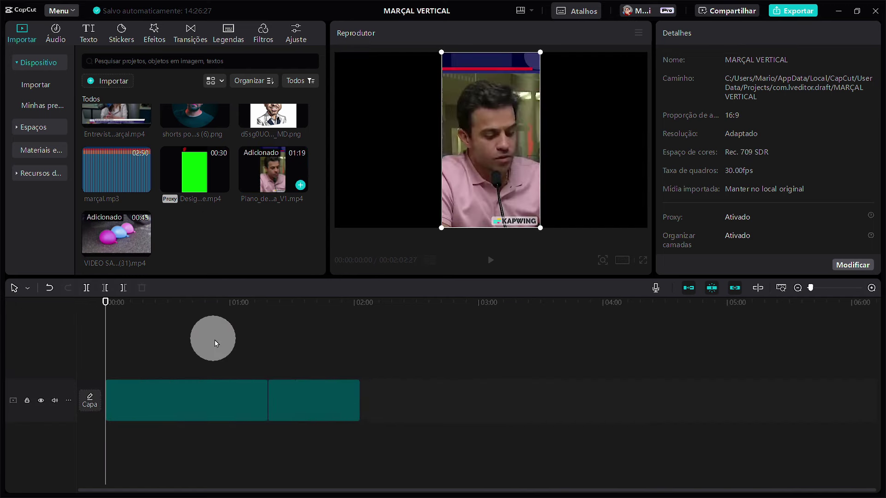
pyautogui.press('Delete')
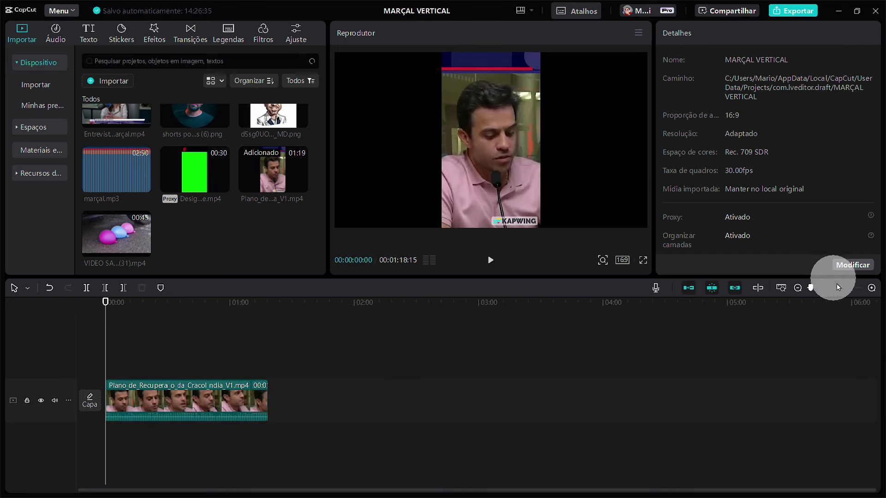
pyautogui.click(872, 289)
pyautogui.click(558, 418)
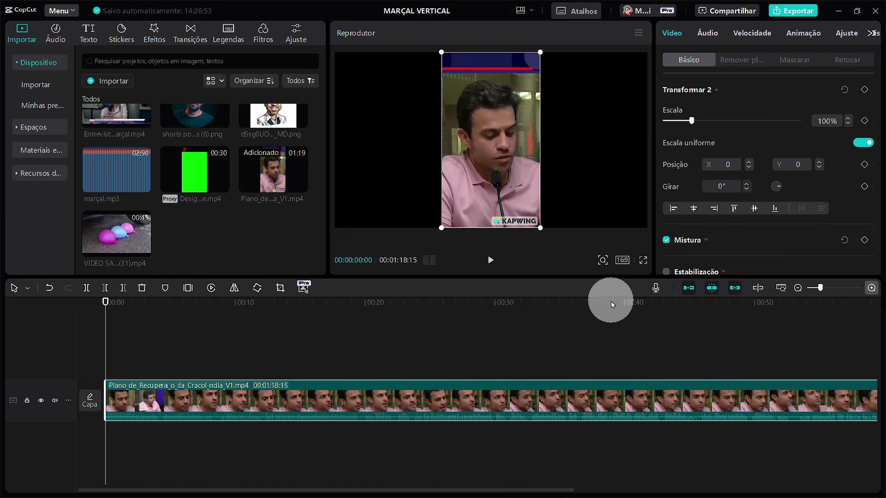
# Set the project's aspect ratio to 9:16 and enlarge the interview clip to 116% to crop off the Kapwing watermark
pyautogui.click(622, 261)
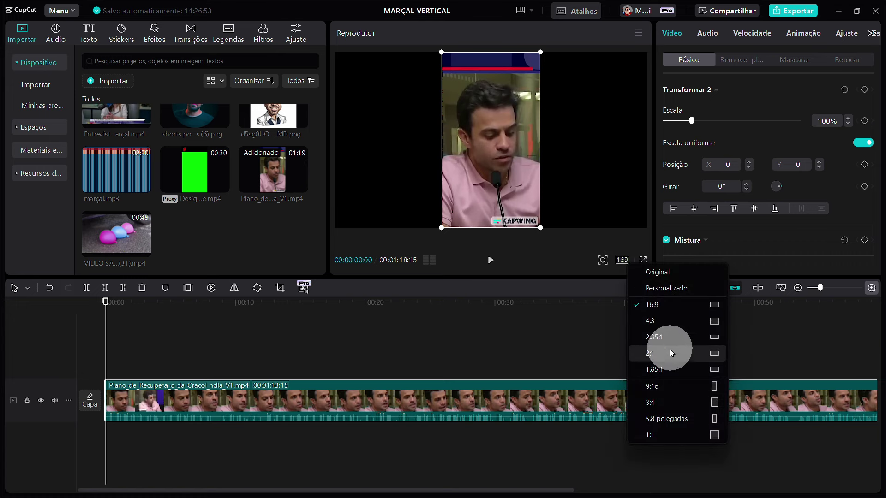
pyautogui.click(665, 385)
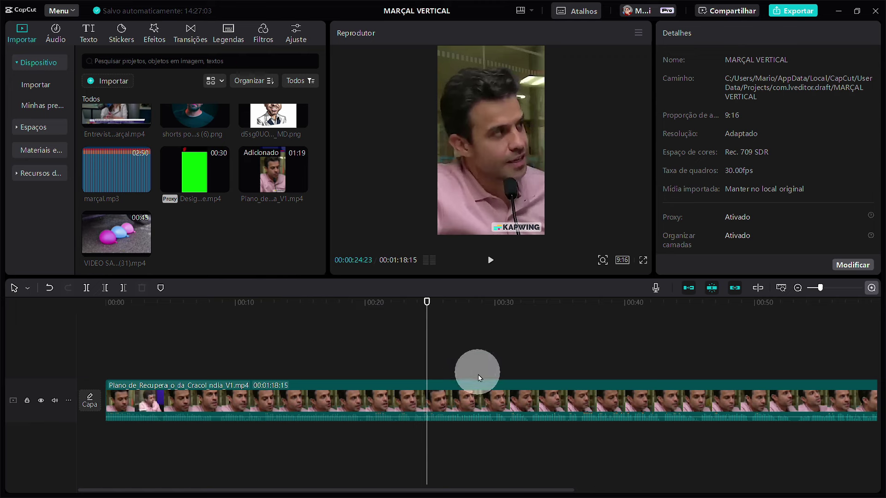
pyautogui.click(487, 399)
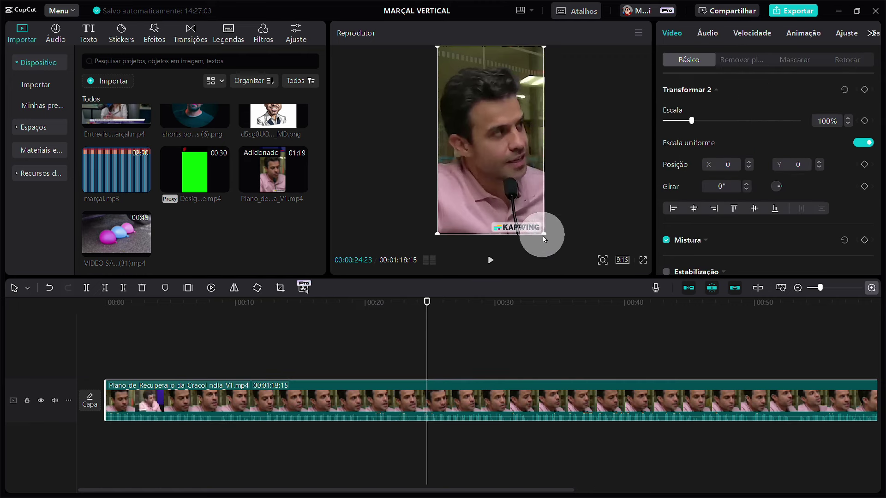
pyautogui.moveTo(545, 232); pyautogui.dragTo(558, 255)
pyautogui.click(498, 272)
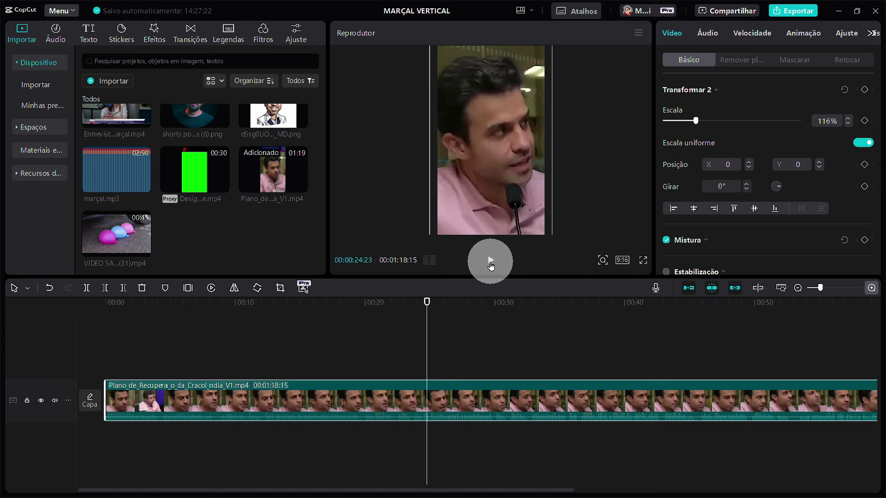
pyautogui.press('space')
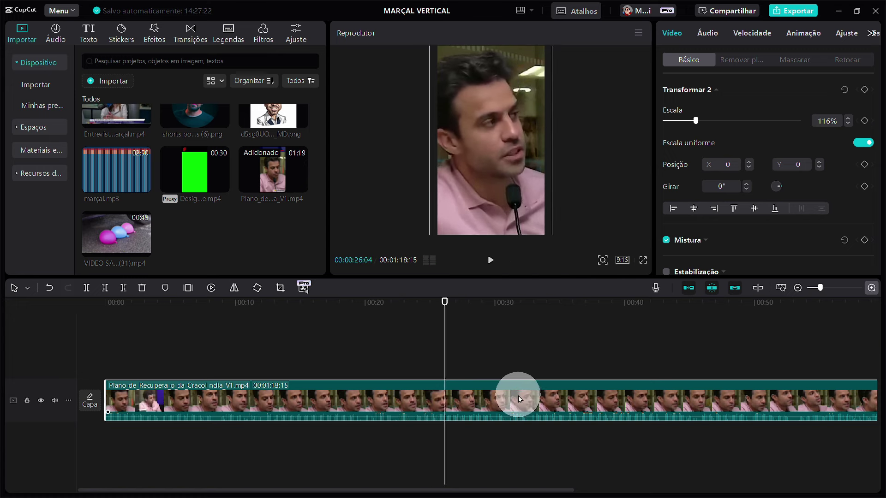
# Raise the interview clip's volume to 4.8 dB and briefly play it to check the sound
pyautogui.click(714, 36)
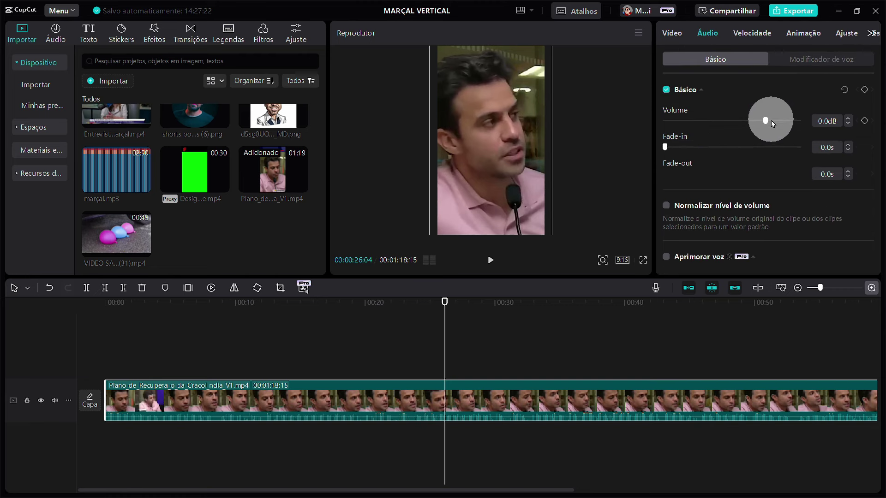
pyautogui.click(773, 122)
pyautogui.click(493, 270)
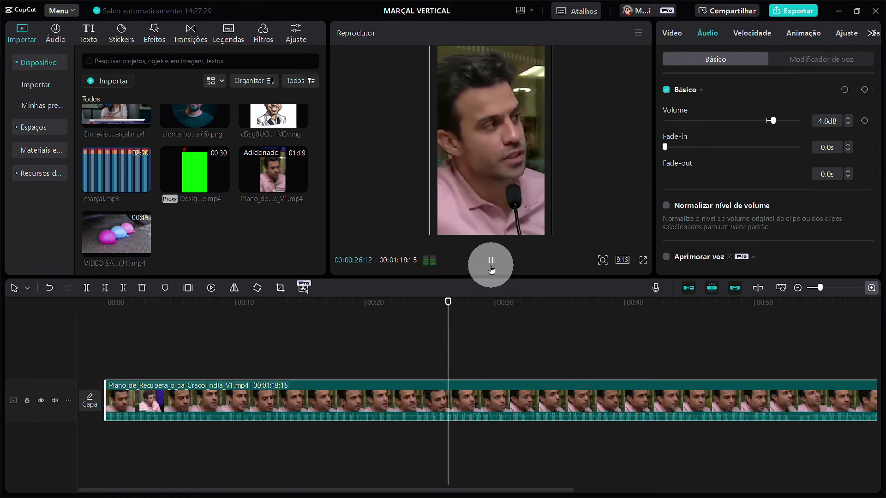
pyautogui.click(491, 266)
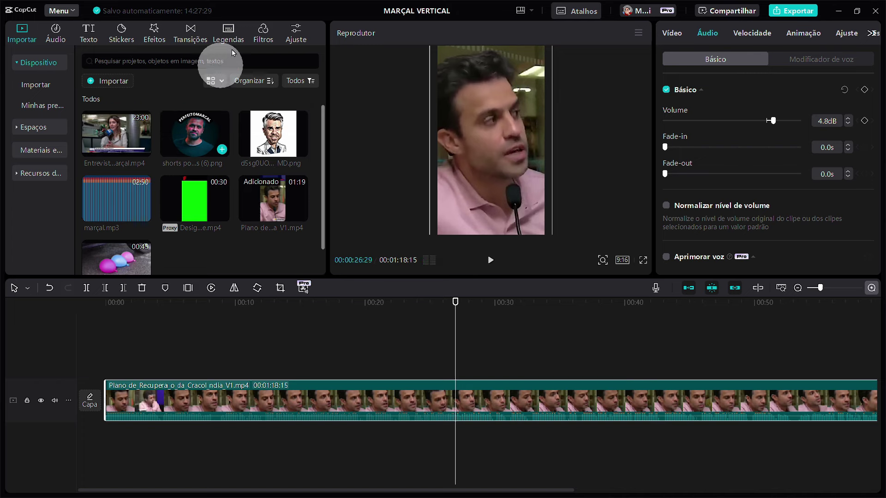
# Add the vivid filter on its own track above the beginning of the interview clip
pyautogui.click(261, 31)
pyautogui.click(131, 114)
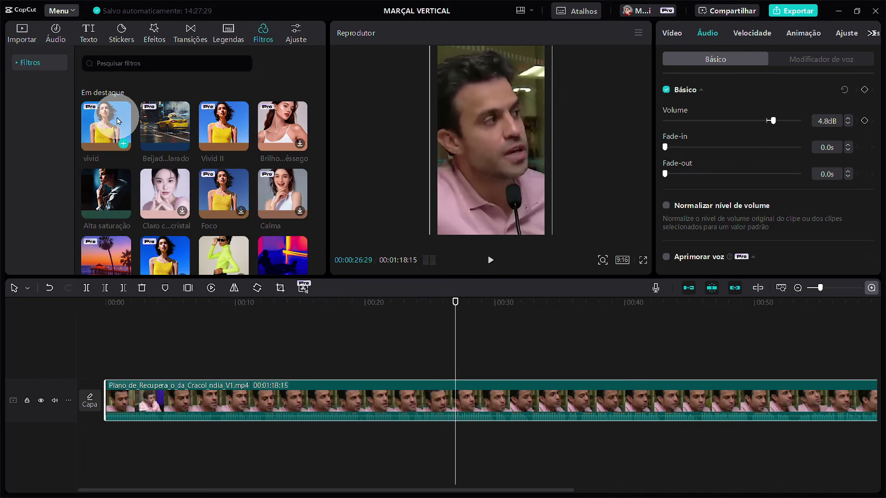
pyautogui.click(87, 128)
pyautogui.moveTo(86, 128); pyautogui.dragTo(110, 369)
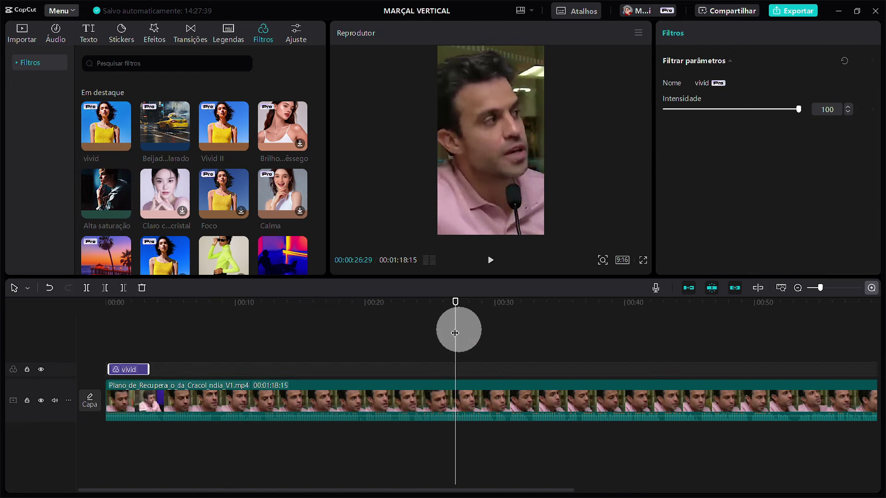
# Align the vivid filter with the start of the interview clip and extend it to the clip's end, previewing its effect
pyautogui.moveTo(455, 332); pyautogui.dragTo(102, 335)
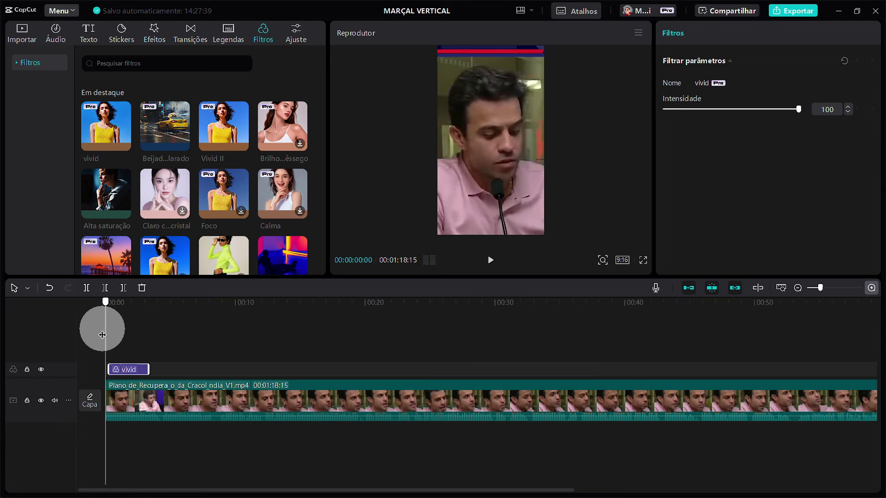
pyautogui.moveTo(148, 370); pyautogui.dragTo(520, 368)
pyautogui.click(491, 259)
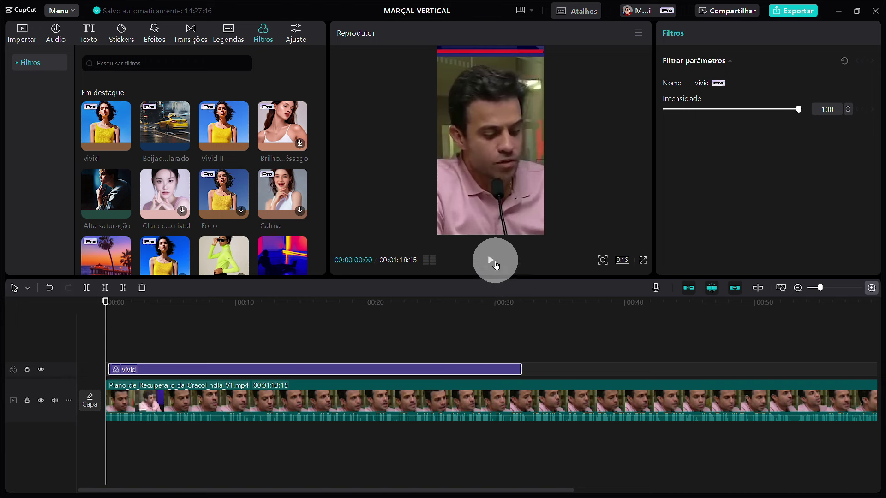
pyautogui.click(443, 374)
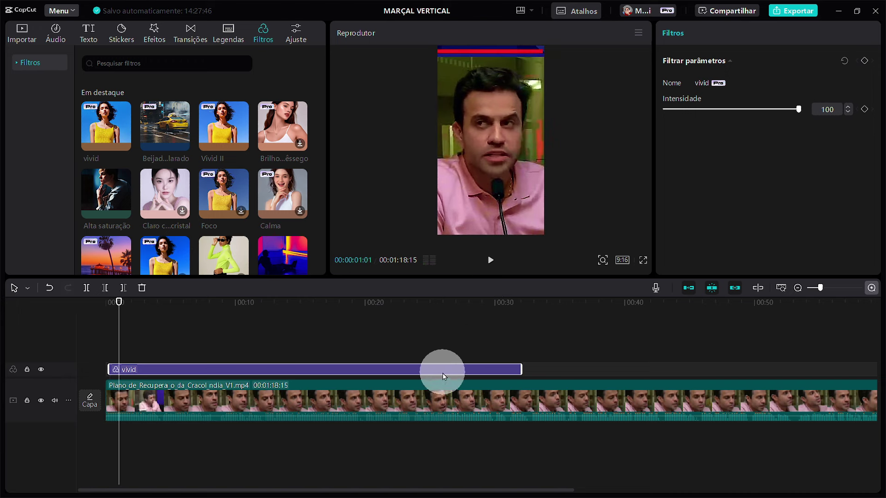
pyautogui.moveTo(443, 377); pyautogui.dragTo(421, 375)
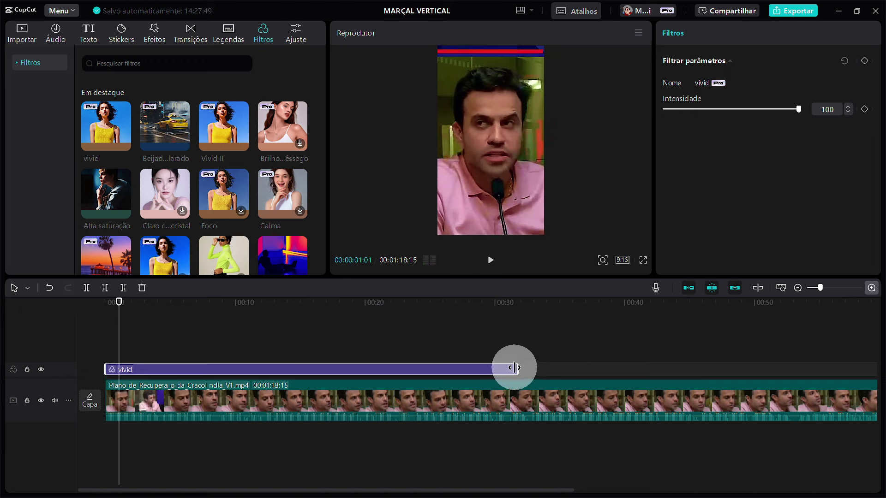
pyautogui.moveTo(514, 367)
pyautogui.mouseDown()
pyautogui.moveTo(865, 369)
pyautogui.moveTo(602, 375)
pyautogui.mouseUp()
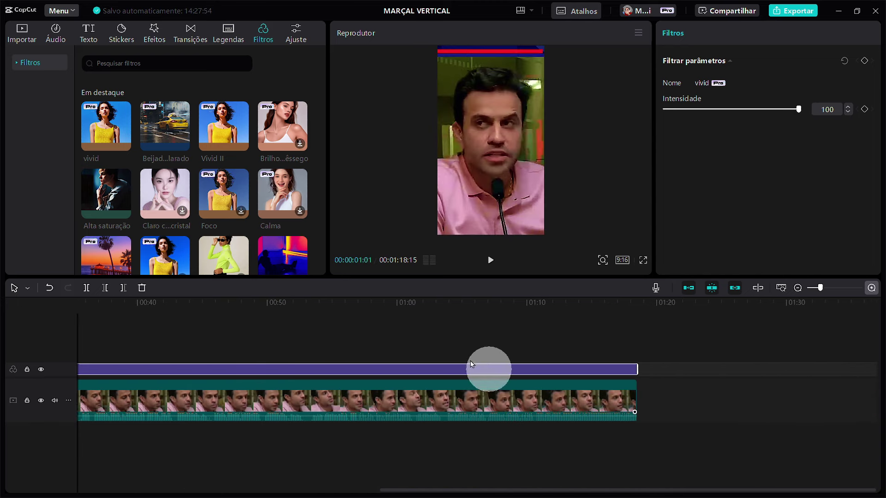
# Play the filtered clip for about a second from around 00:00:58 to check its look
pyautogui.click(370, 330)
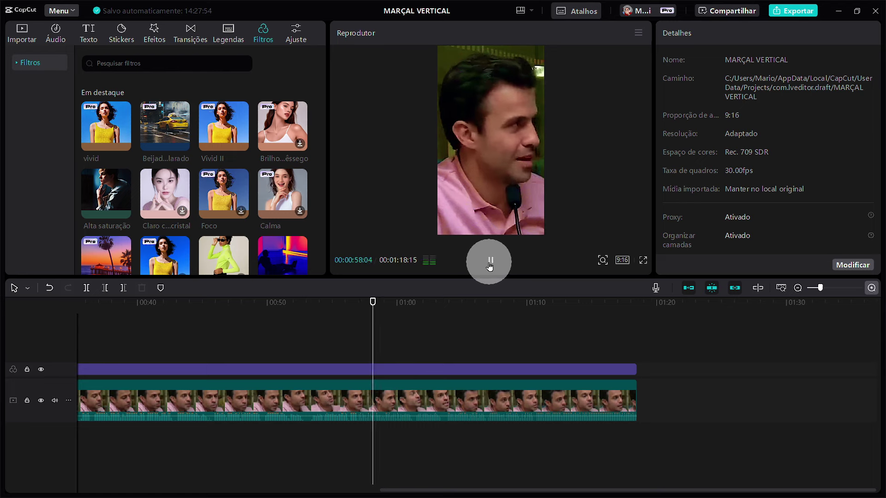
pyautogui.click(489, 268)
pyautogui.click(480, 415)
pyautogui.click(482, 491)
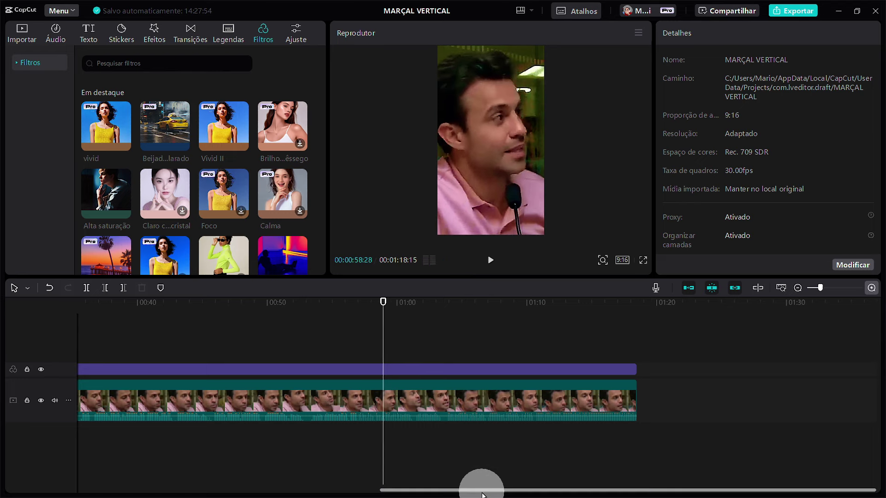
pyautogui.moveTo(482, 491); pyautogui.dragTo(167, 462)
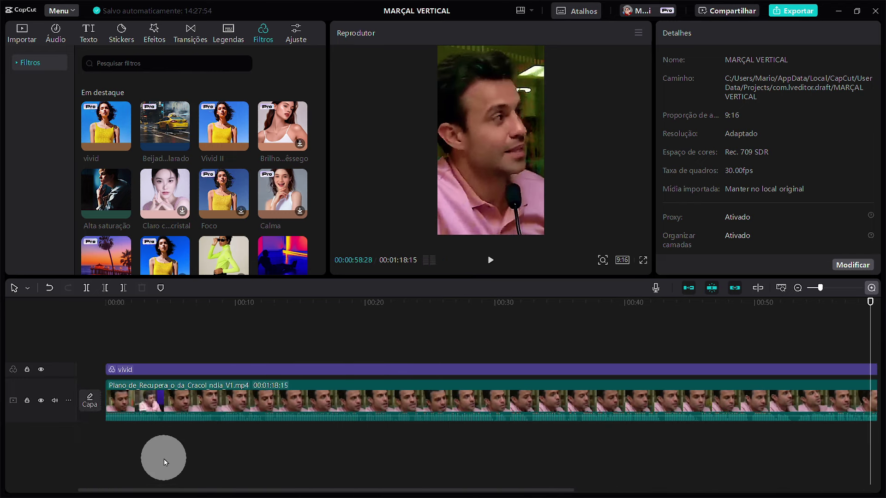
# Generate automatic captions for the clip with Português (Brasil) as the source language
pyautogui.click(223, 42)
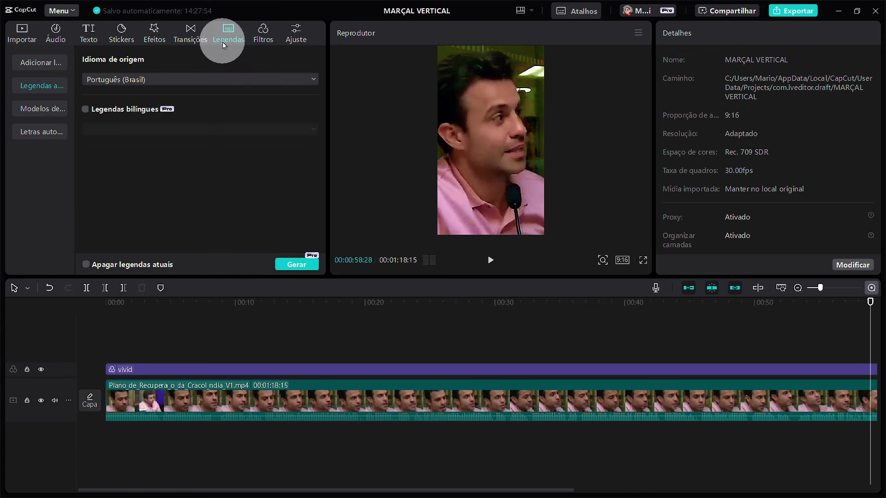
pyautogui.click(293, 266)
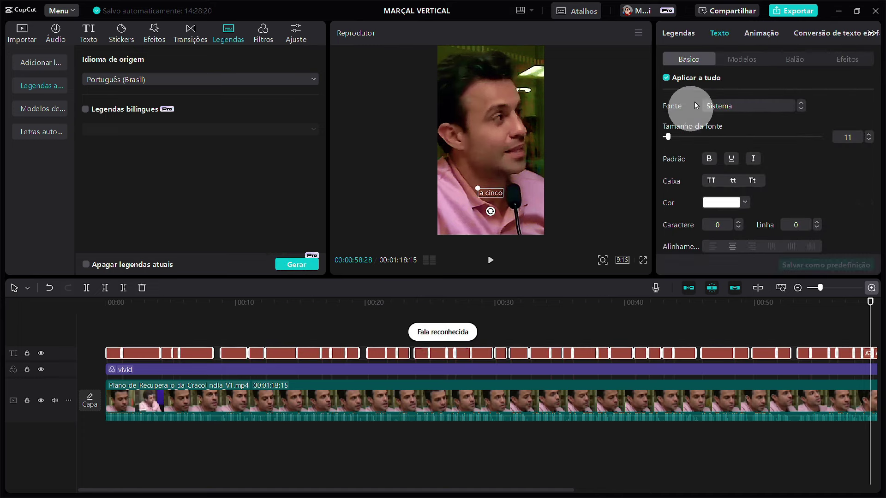
# Apply the yellow-on-black THE QUICK text template to all captions and move them slightly higher in the frame
pyautogui.click(743, 62)
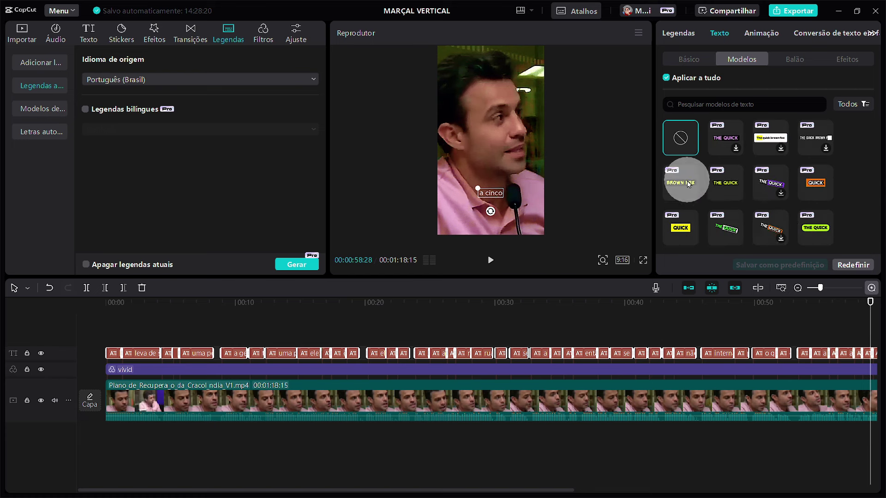
pyautogui.click(487, 195)
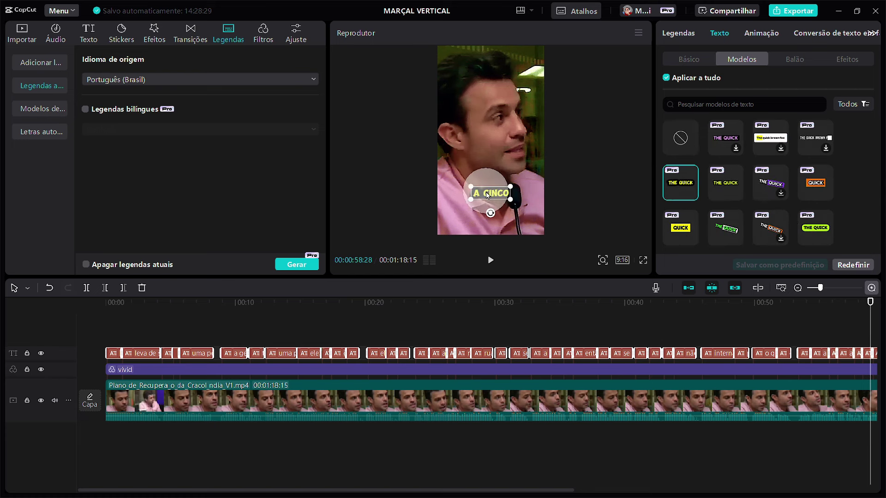
pyautogui.moveTo(489, 194); pyautogui.dragTo(487, 188)
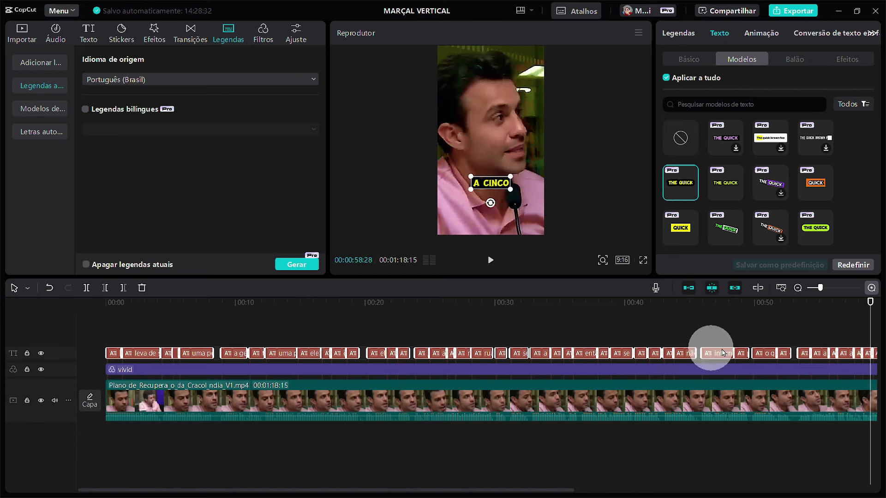
# Export the captioned video as a 1080P mp4 at 30fps under the name CRACOLANDIA
pyautogui.click(799, 12)
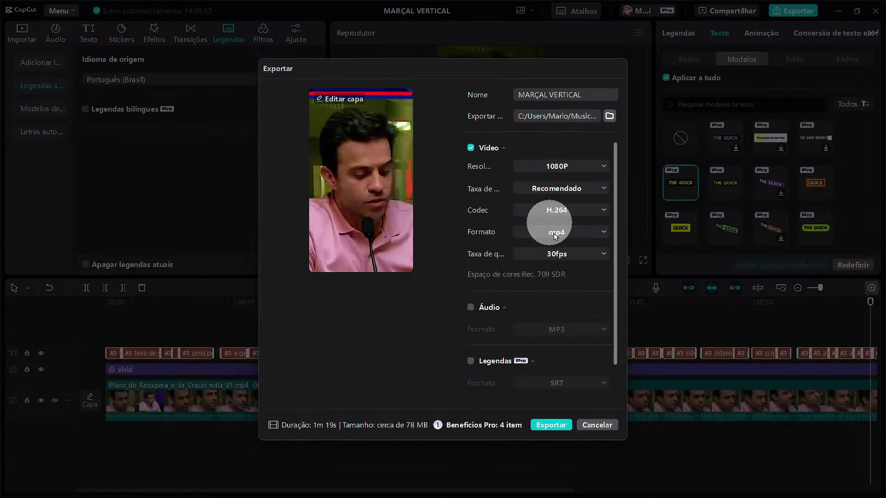
pyautogui.moveTo(581, 97); pyautogui.dragTo(503, 96)
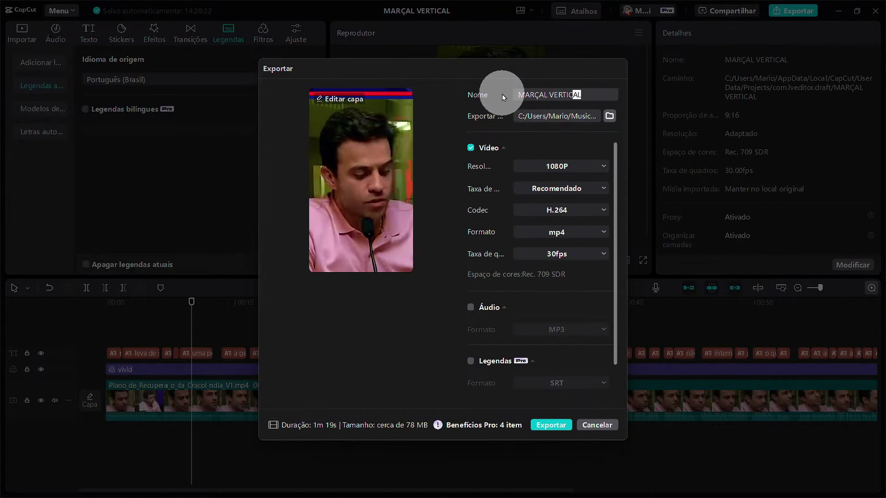
pyautogui.press('BackSpace')
pyautogui.write('CRACOLANDIA')
pyautogui.click(551, 425)
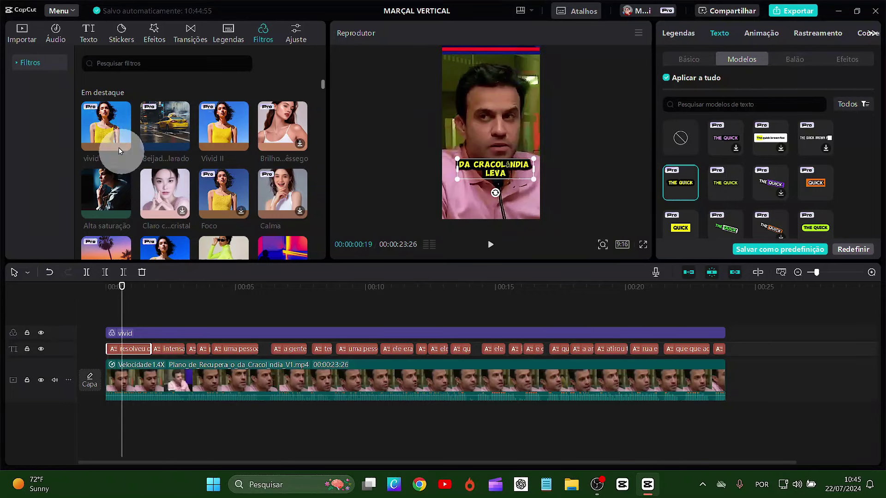
# Delete the vivid filter from the timeline of the 1.4X speed clip
pyautogui.click(22, 33)
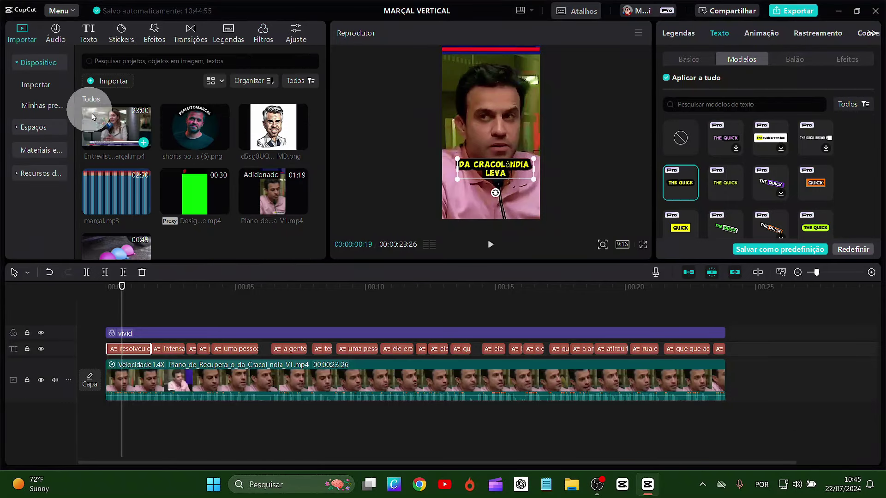
pyautogui.click(181, 336)
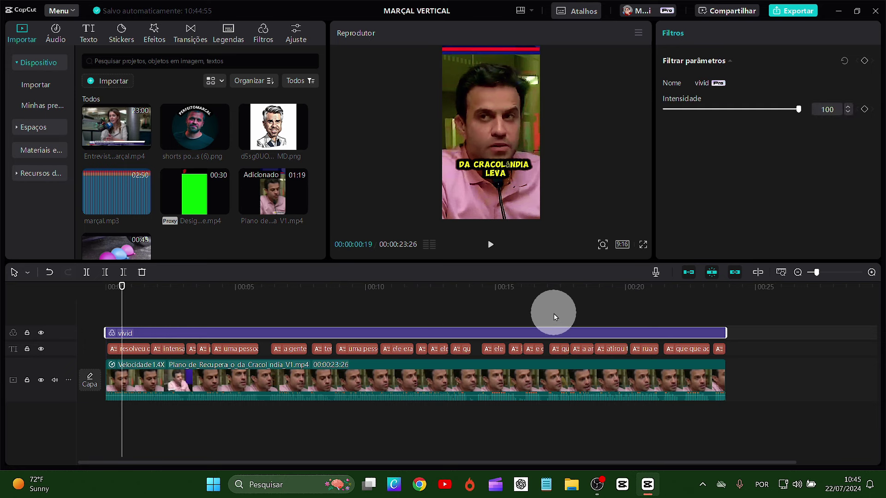
pyautogui.press('Delete')
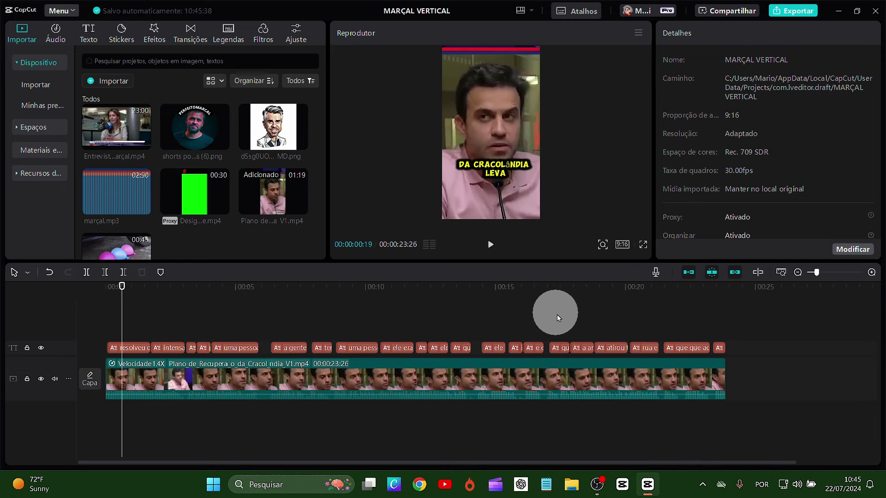
# Apply the slanted orange-and-white THE QUICK text template to all captions
pyautogui.click(696, 349)
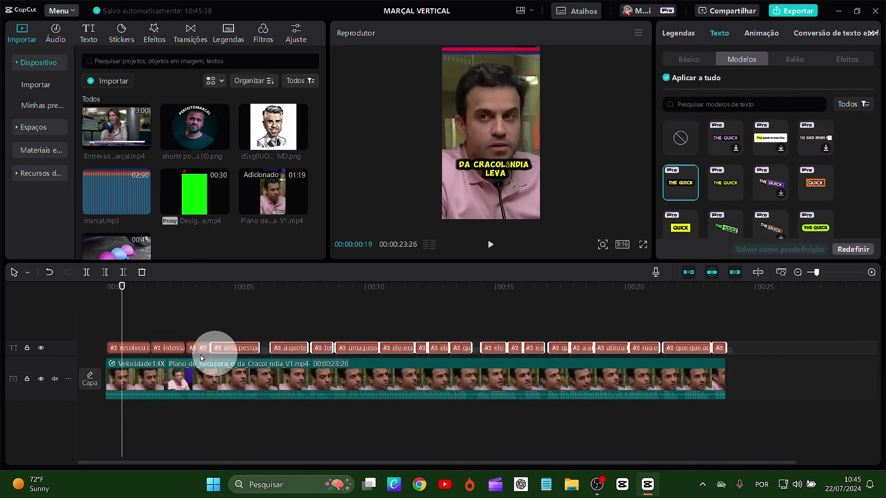
pyautogui.click(114, 351)
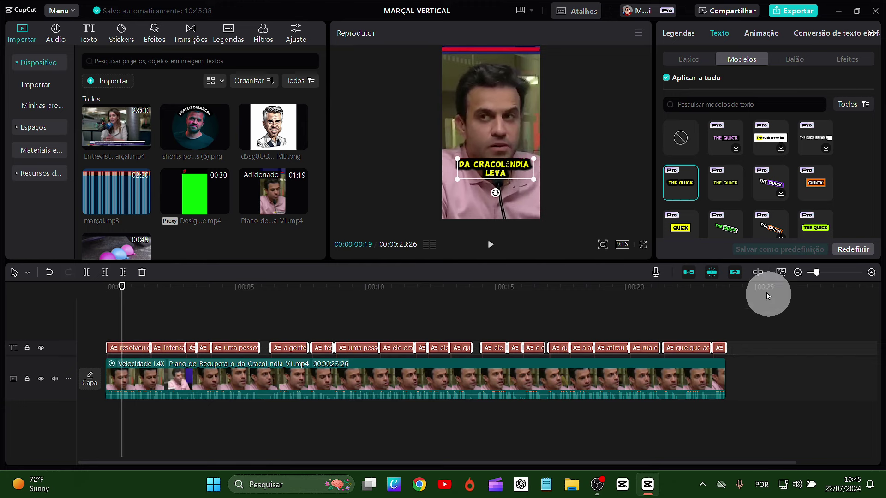
pyautogui.scroll(-1, 739, 238)
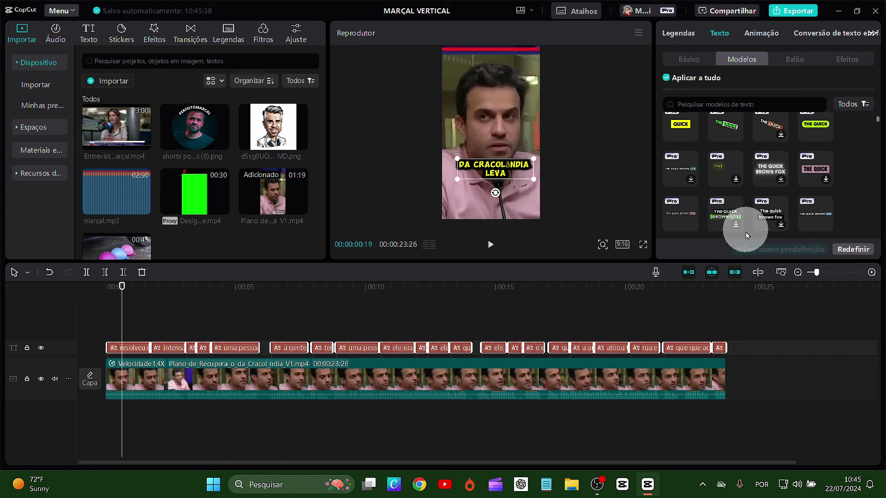
pyautogui.scroll(1, 743, 227)
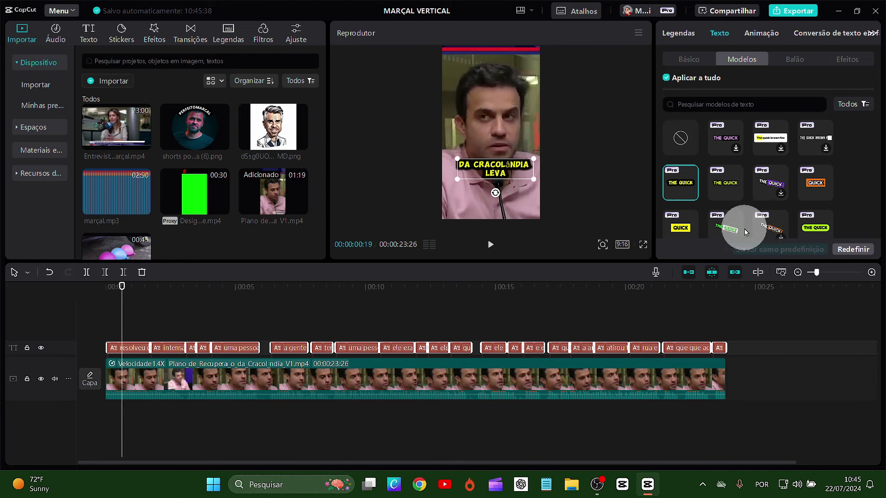
pyautogui.click(768, 227)
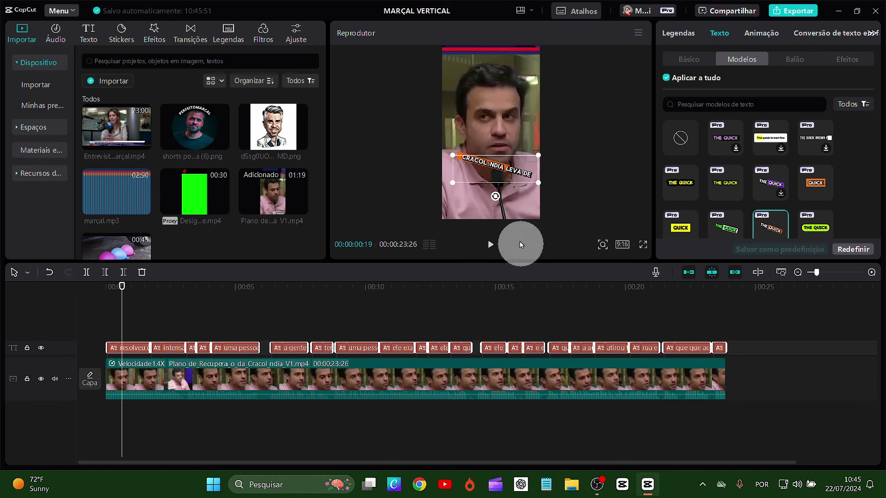
# Move the captions higher in the frame and shift the interview clip up to about X 191, Y 657
pyautogui.moveTo(510, 183); pyautogui.dragTo(510, 156)
pyautogui.click(507, 188)
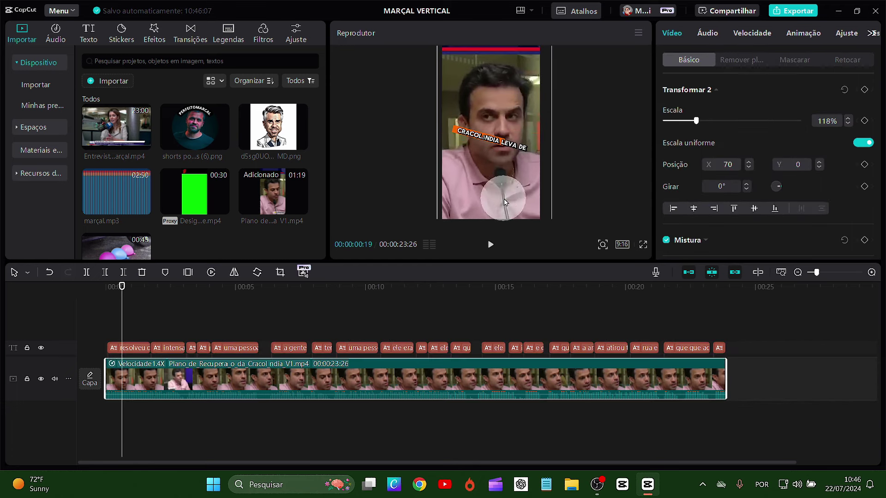
pyautogui.moveTo(503, 198); pyautogui.dragTo(510, 170)
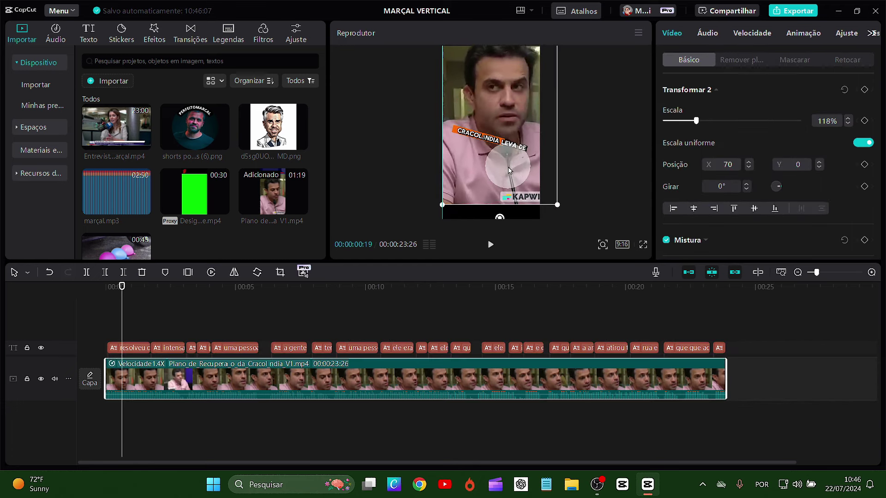
# Overlay VIDEO SATISFATÓRIO (31).mp4 from the timeline start, filling the lower part of the frame at 117% scale, about X 70, Y -1209
pyautogui.scroll(-1, 238, 228)
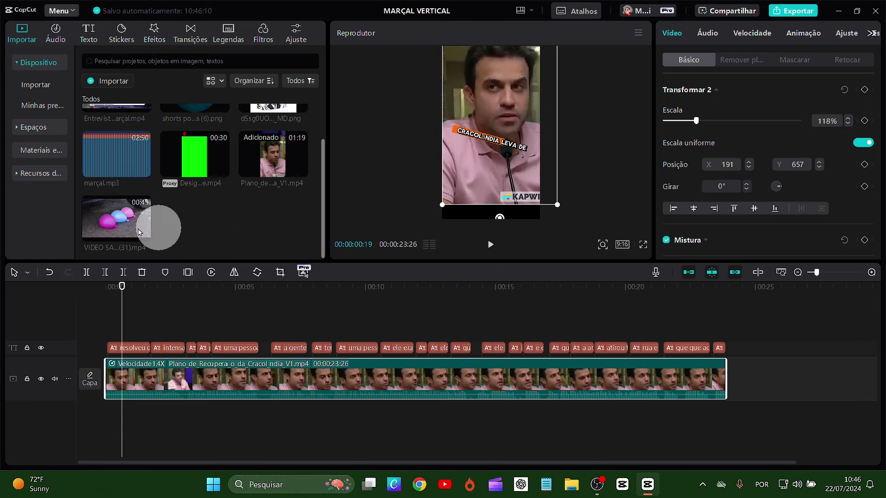
pyautogui.moveTo(121, 222); pyautogui.dragTo(116, 333)
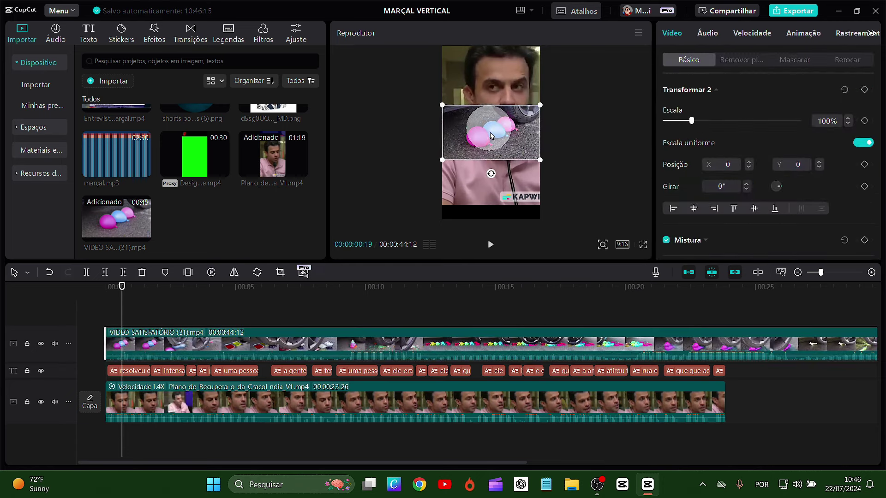
pyautogui.moveTo(492, 137); pyautogui.dragTo(492, 195)
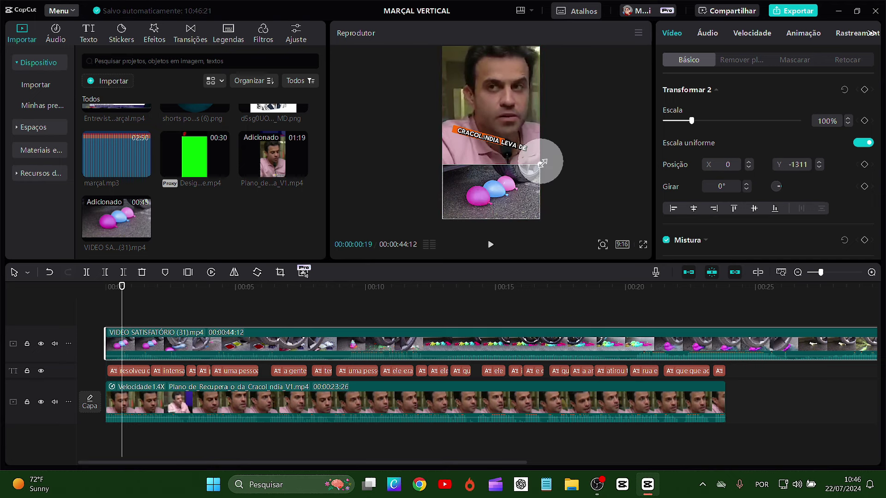
pyautogui.moveTo(543, 163); pyautogui.dragTo(553, 150)
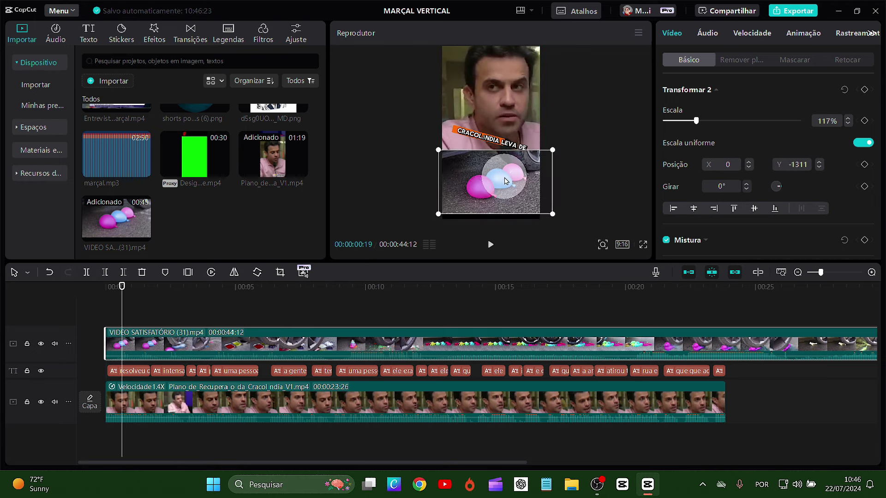
pyautogui.moveTo(505, 181); pyautogui.dragTo(504, 187)
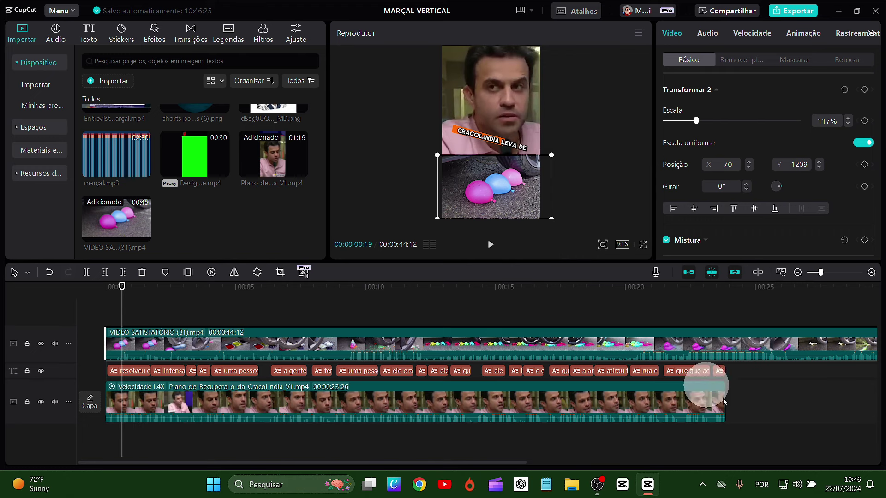
# Split the satisfying video where the interview clip ends and delete the excess part
pyautogui.click(724, 302)
pyautogui.click(747, 355)
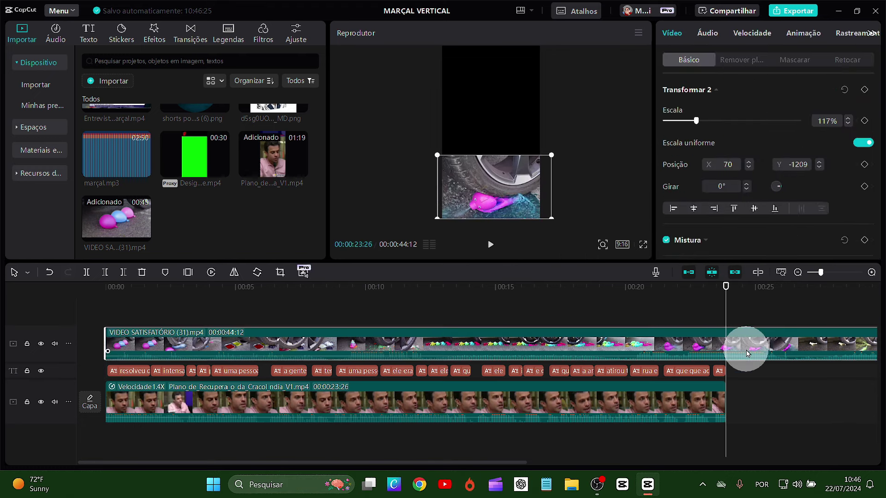
pyautogui.hotkey('ctrl', 'b')
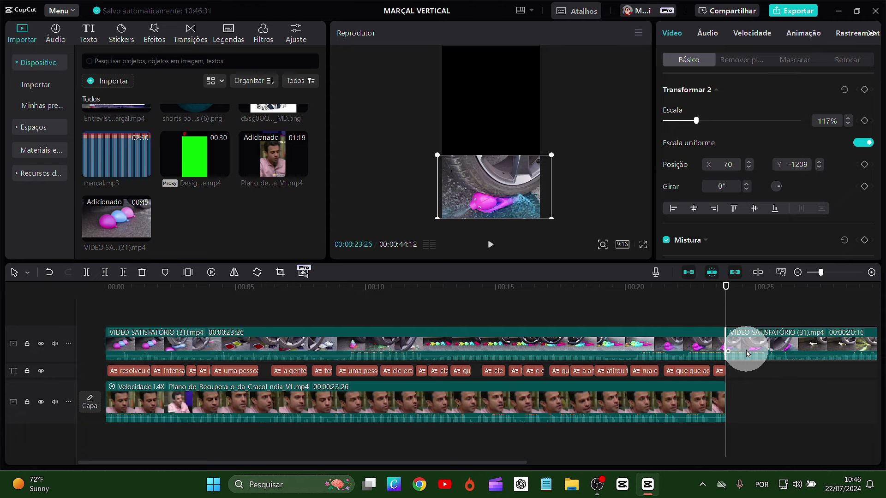
pyautogui.press('Delete')
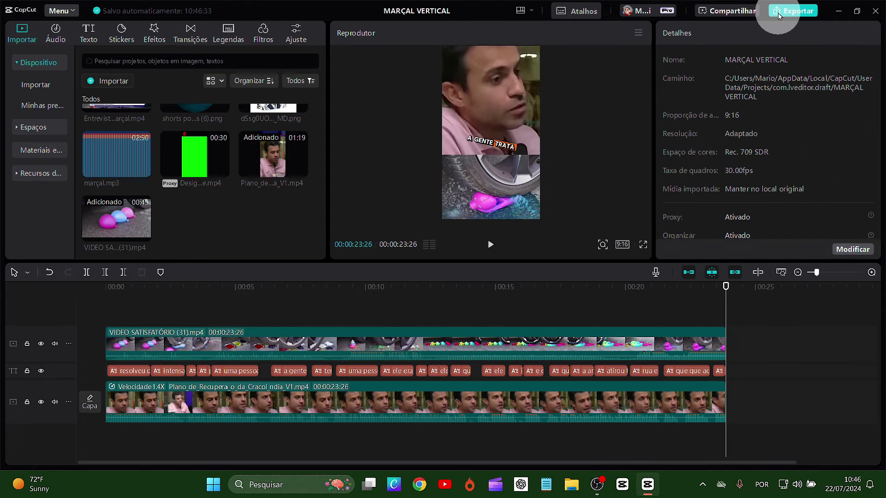
# Export the split-screen video as a 1080P mp4 at 30fps under the name cracolandia
pyautogui.click(779, 14)
pyautogui.write('cracolandia')
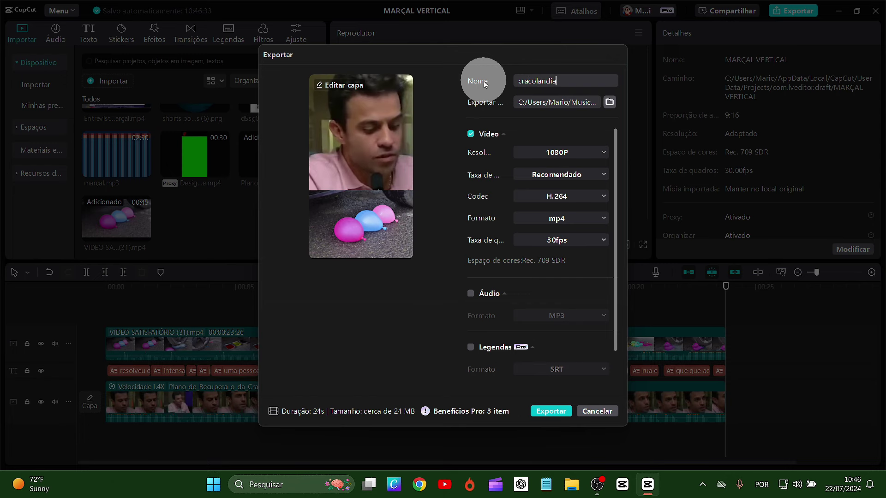
pyautogui.click(551, 411)
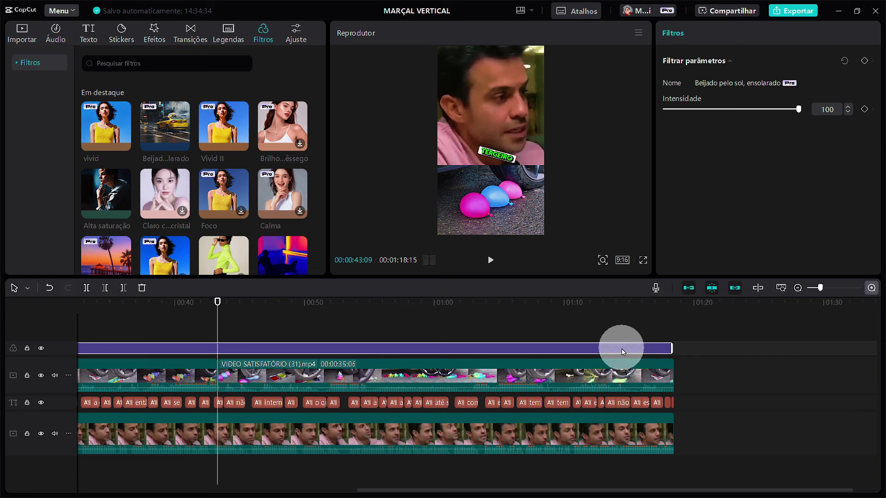
# Delete the filter, both satisfying video segments and all captions, leaving only the interview clip on the timeline
pyautogui.press('Delete')
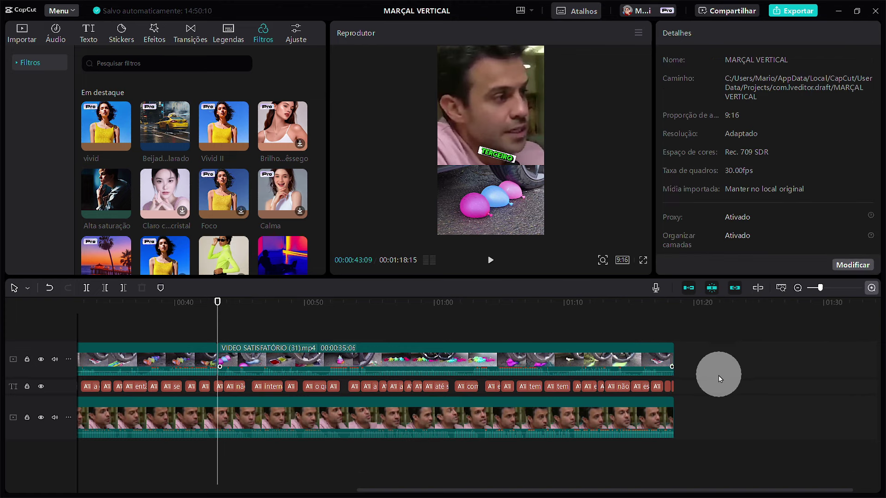
pyautogui.click(653, 357)
pyautogui.press('Delete')
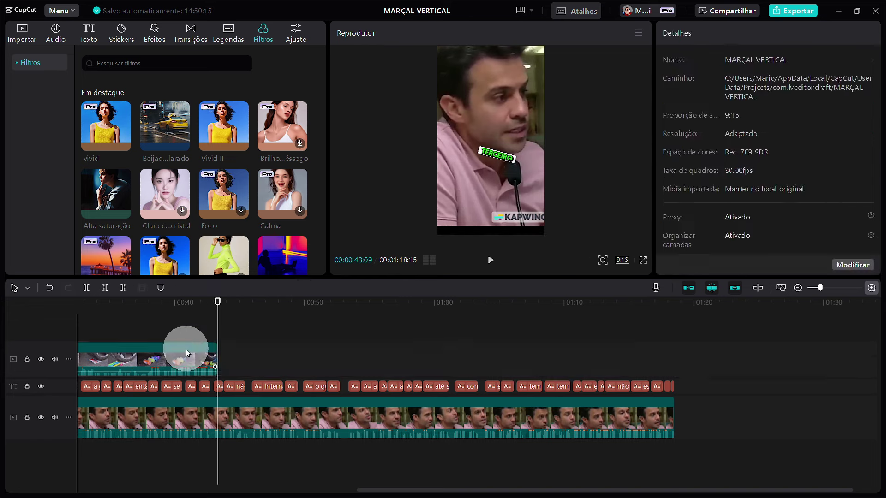
pyautogui.click(180, 358)
pyautogui.press('Delete')
pyautogui.moveTo(681, 374); pyautogui.dragTo(65, 371)
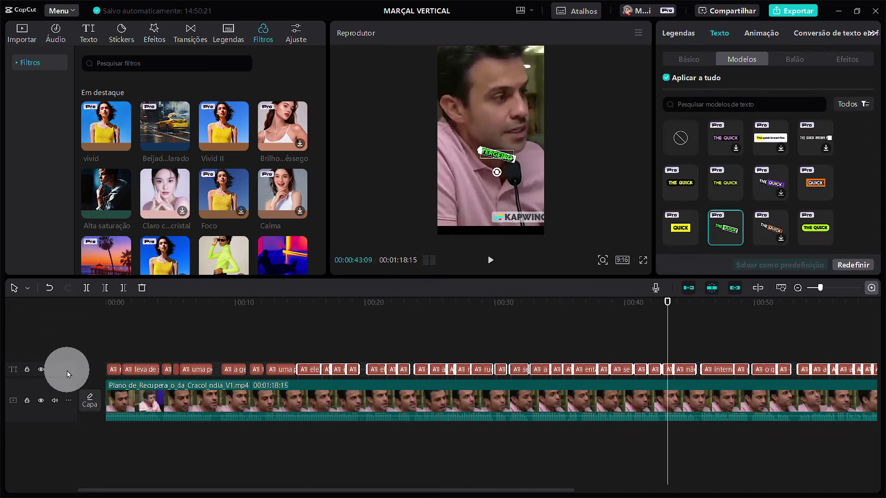
pyautogui.press('Delete')
# Reset the interview clip's transform and enlarge it to 118% so the Kapwing watermark falls outside the frame
pyautogui.click(430, 227)
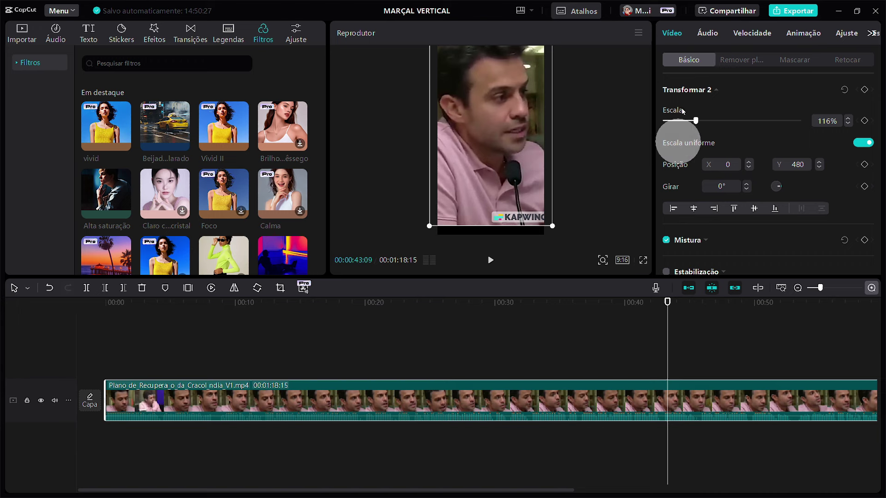
pyautogui.click(843, 91)
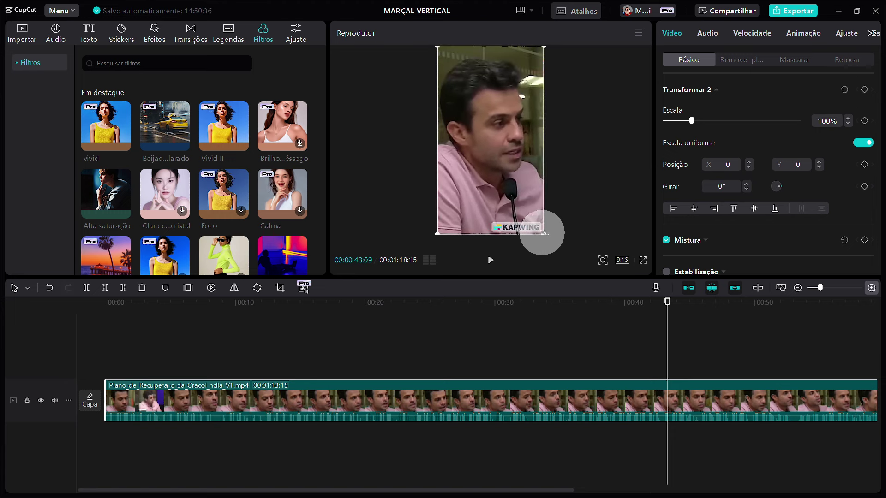
pyautogui.moveTo(544, 232); pyautogui.dragTo(561, 256)
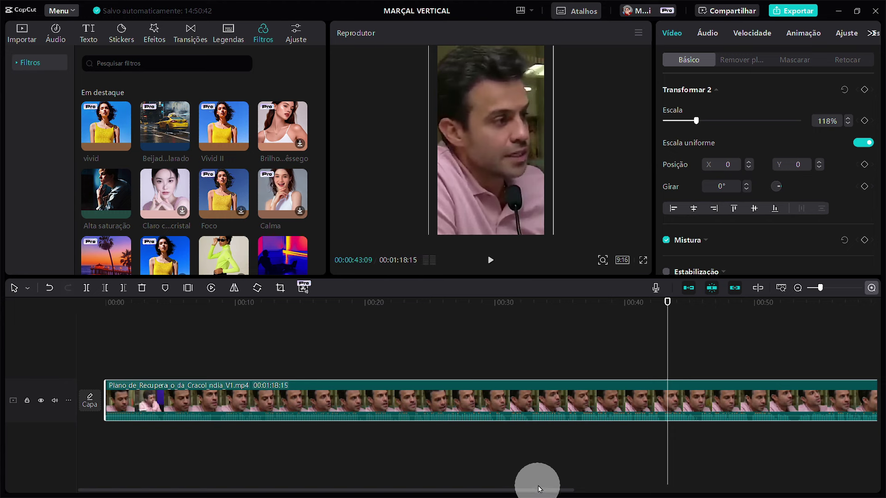
# Set the interview clip's playback speed to 1.4x
pyautogui.click(752, 35)
pyautogui.click(870, 104)
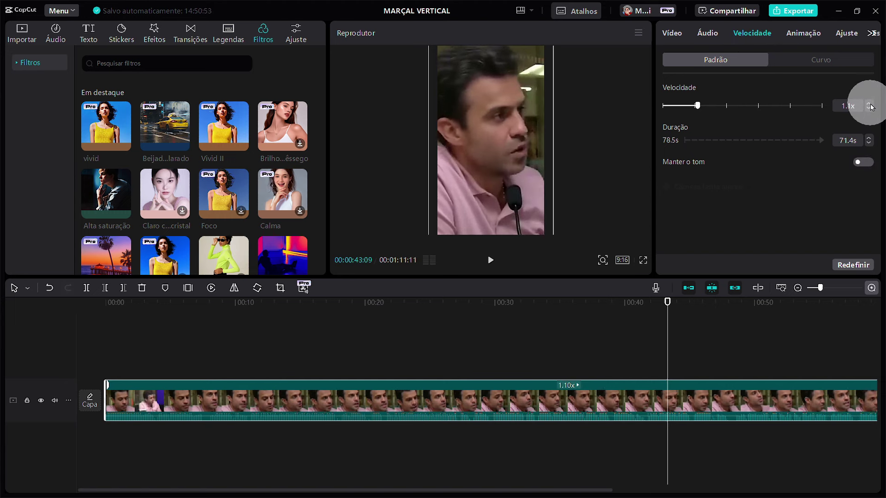
pyautogui.click(870, 105)
pyautogui.click(870, 105)
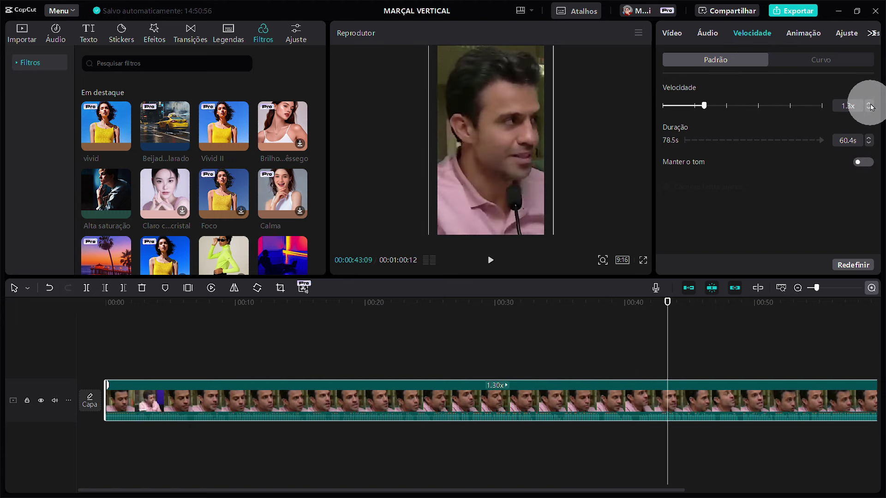
pyautogui.click(870, 105)
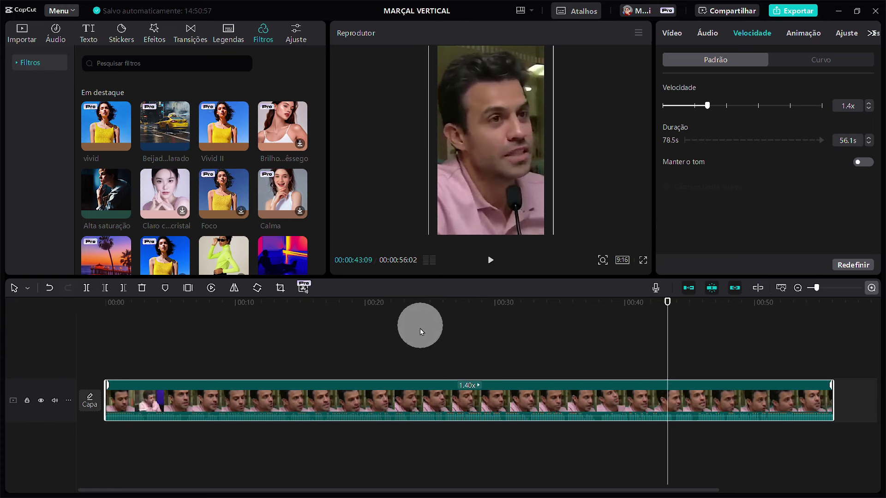
# Preview the sped-up interview clip from about 12 seconds into the timeline
pyautogui.click(273, 358)
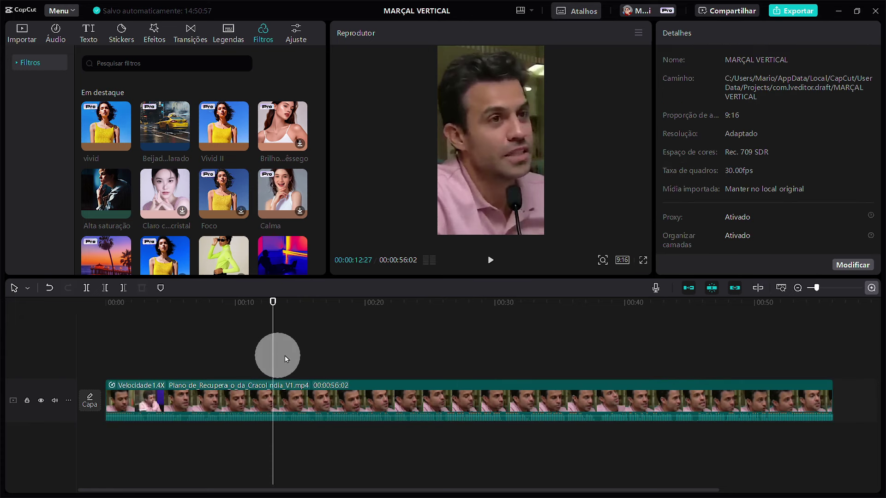
pyautogui.click(491, 261)
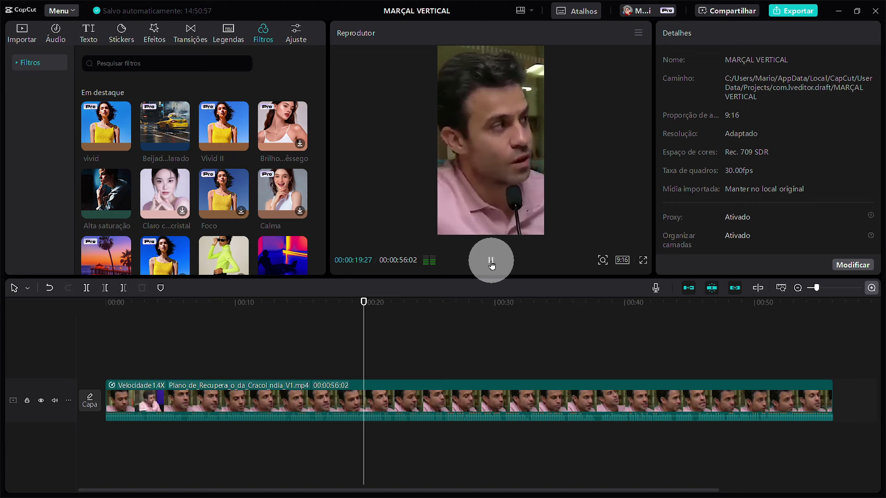
pyautogui.click(491, 265)
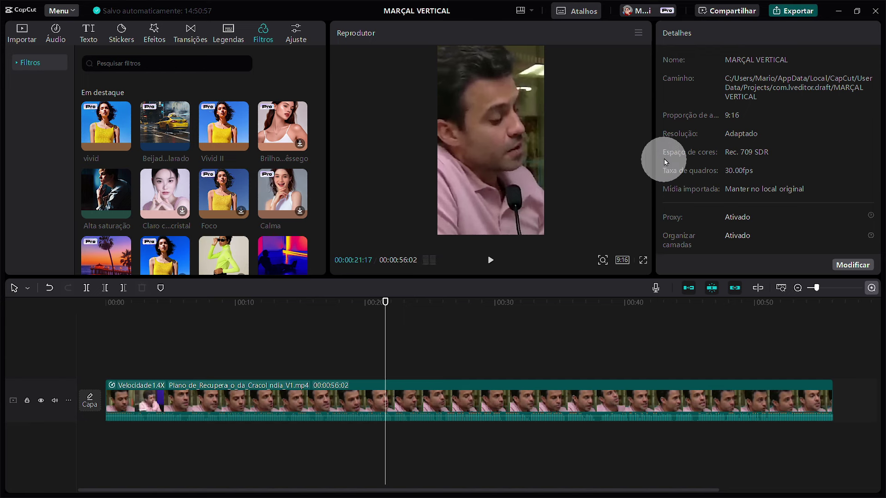
# Export the clip as a 1080P mp4 at 30fps under the name cracolandia shorts
pyautogui.click(792, 10)
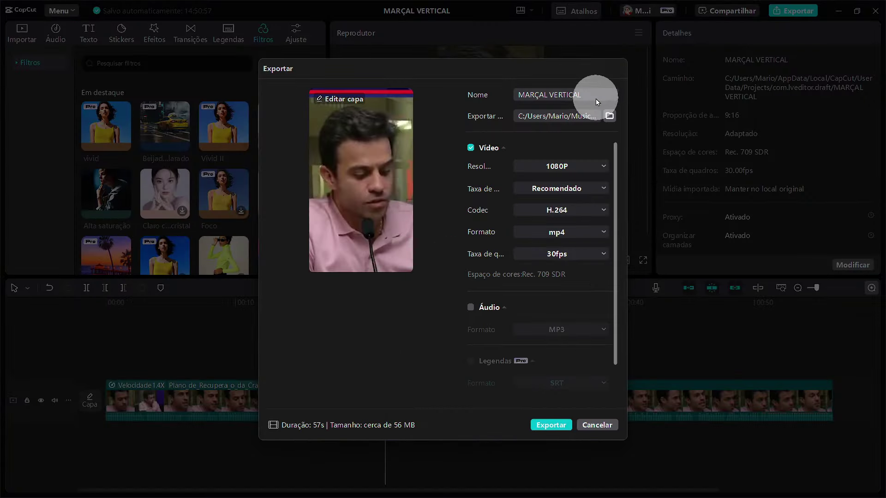
pyautogui.moveTo(596, 98); pyautogui.dragTo(466, 97)
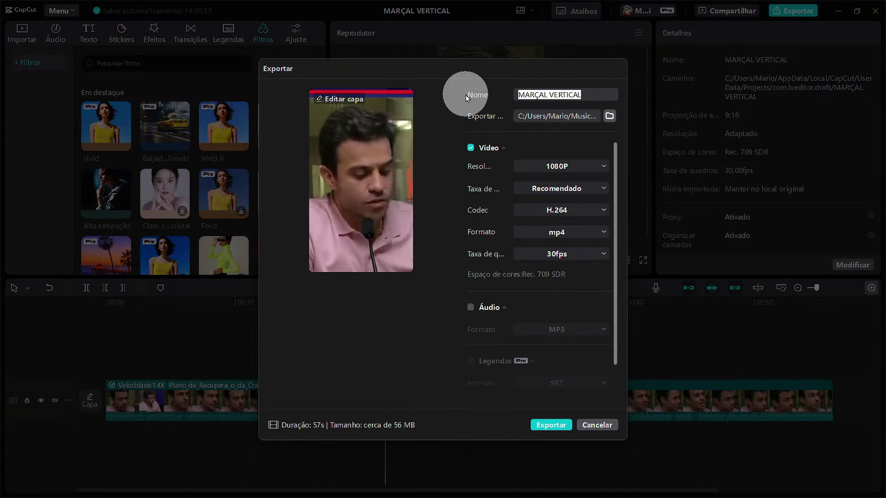
pyautogui.write('cracolandia shorts')
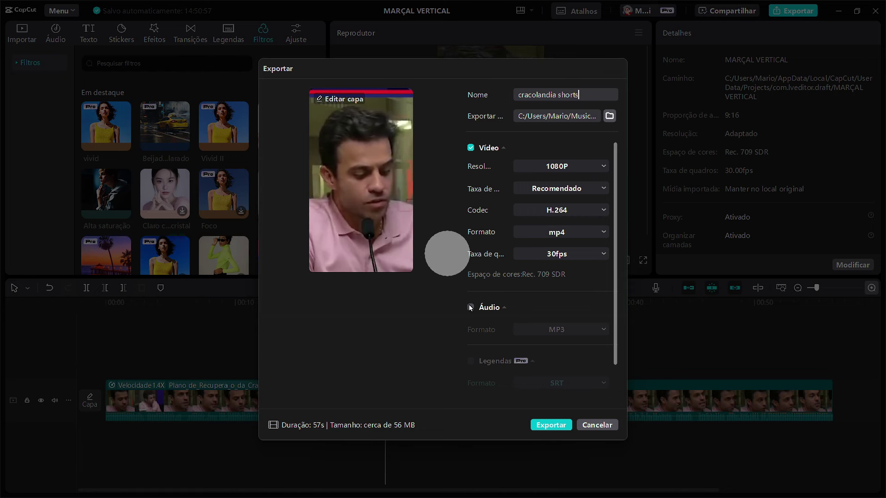
pyautogui.click(557, 426)
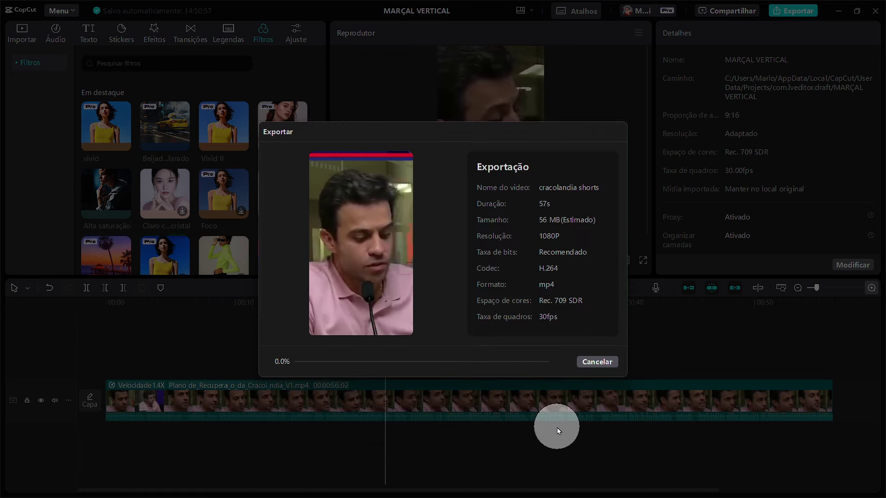